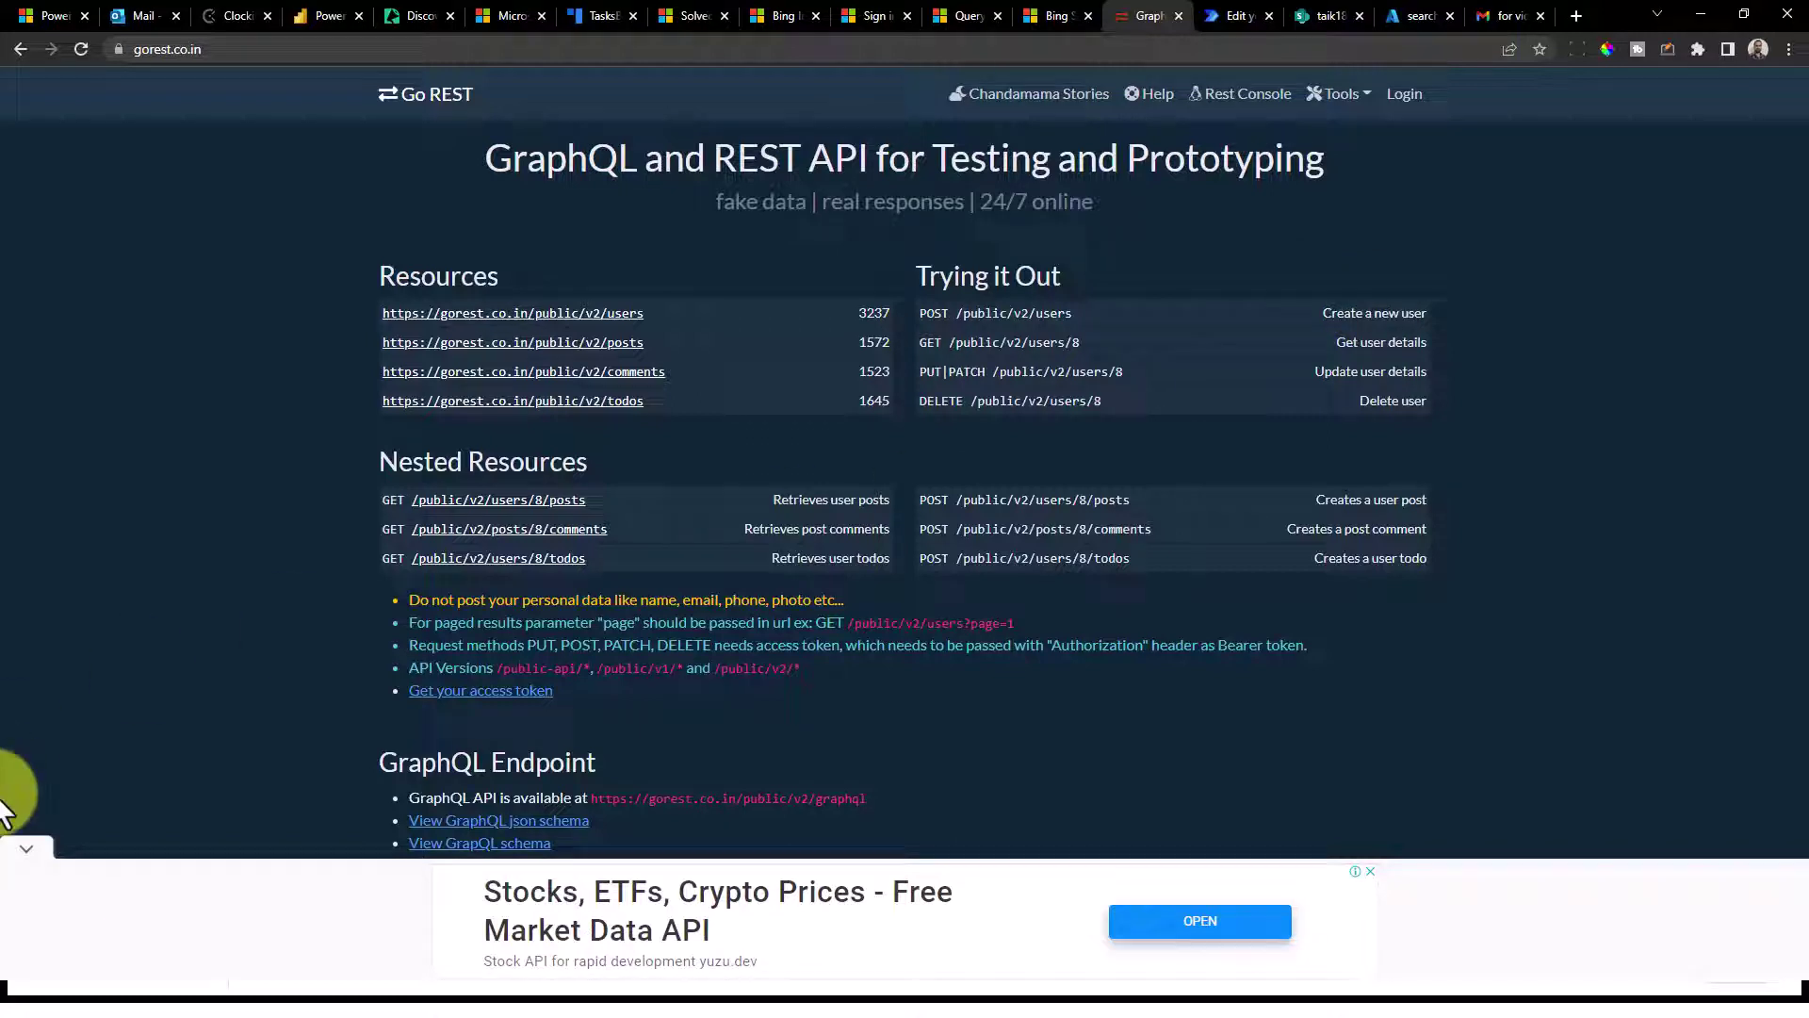
pyautogui.click(25, 847)
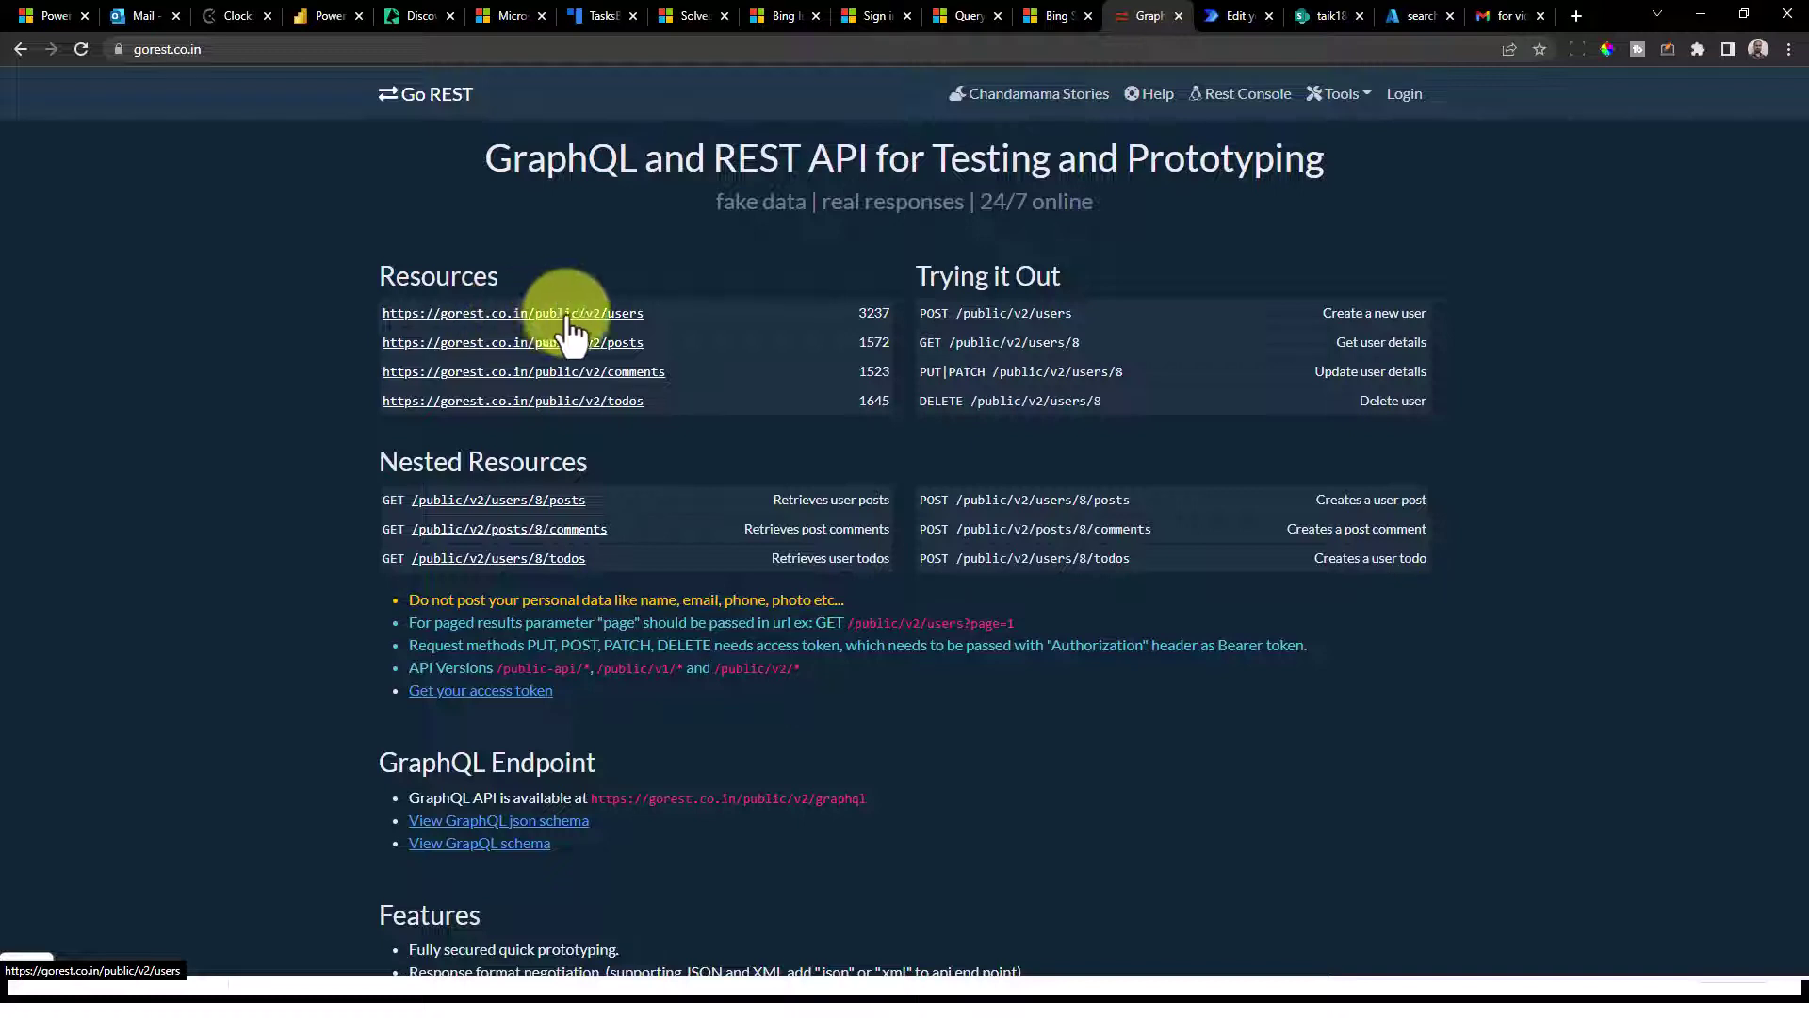
pyautogui.click(632, 314)
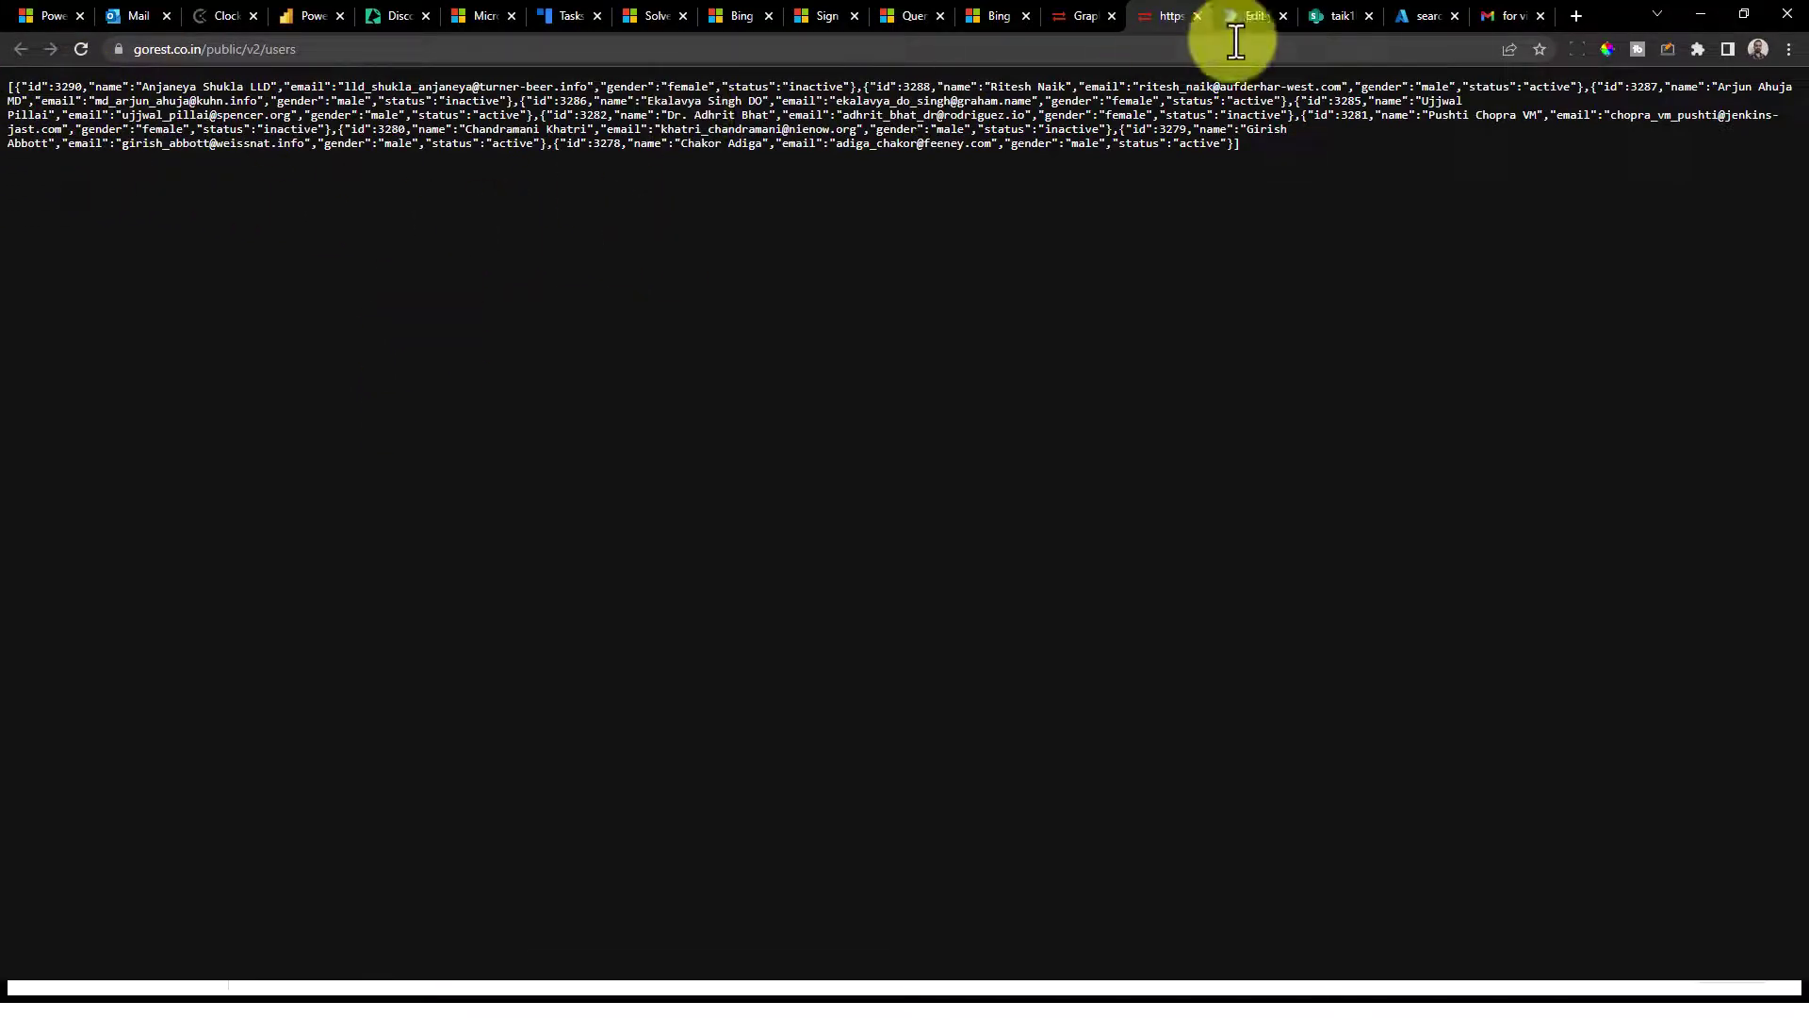
pyautogui.click(1120, 16)
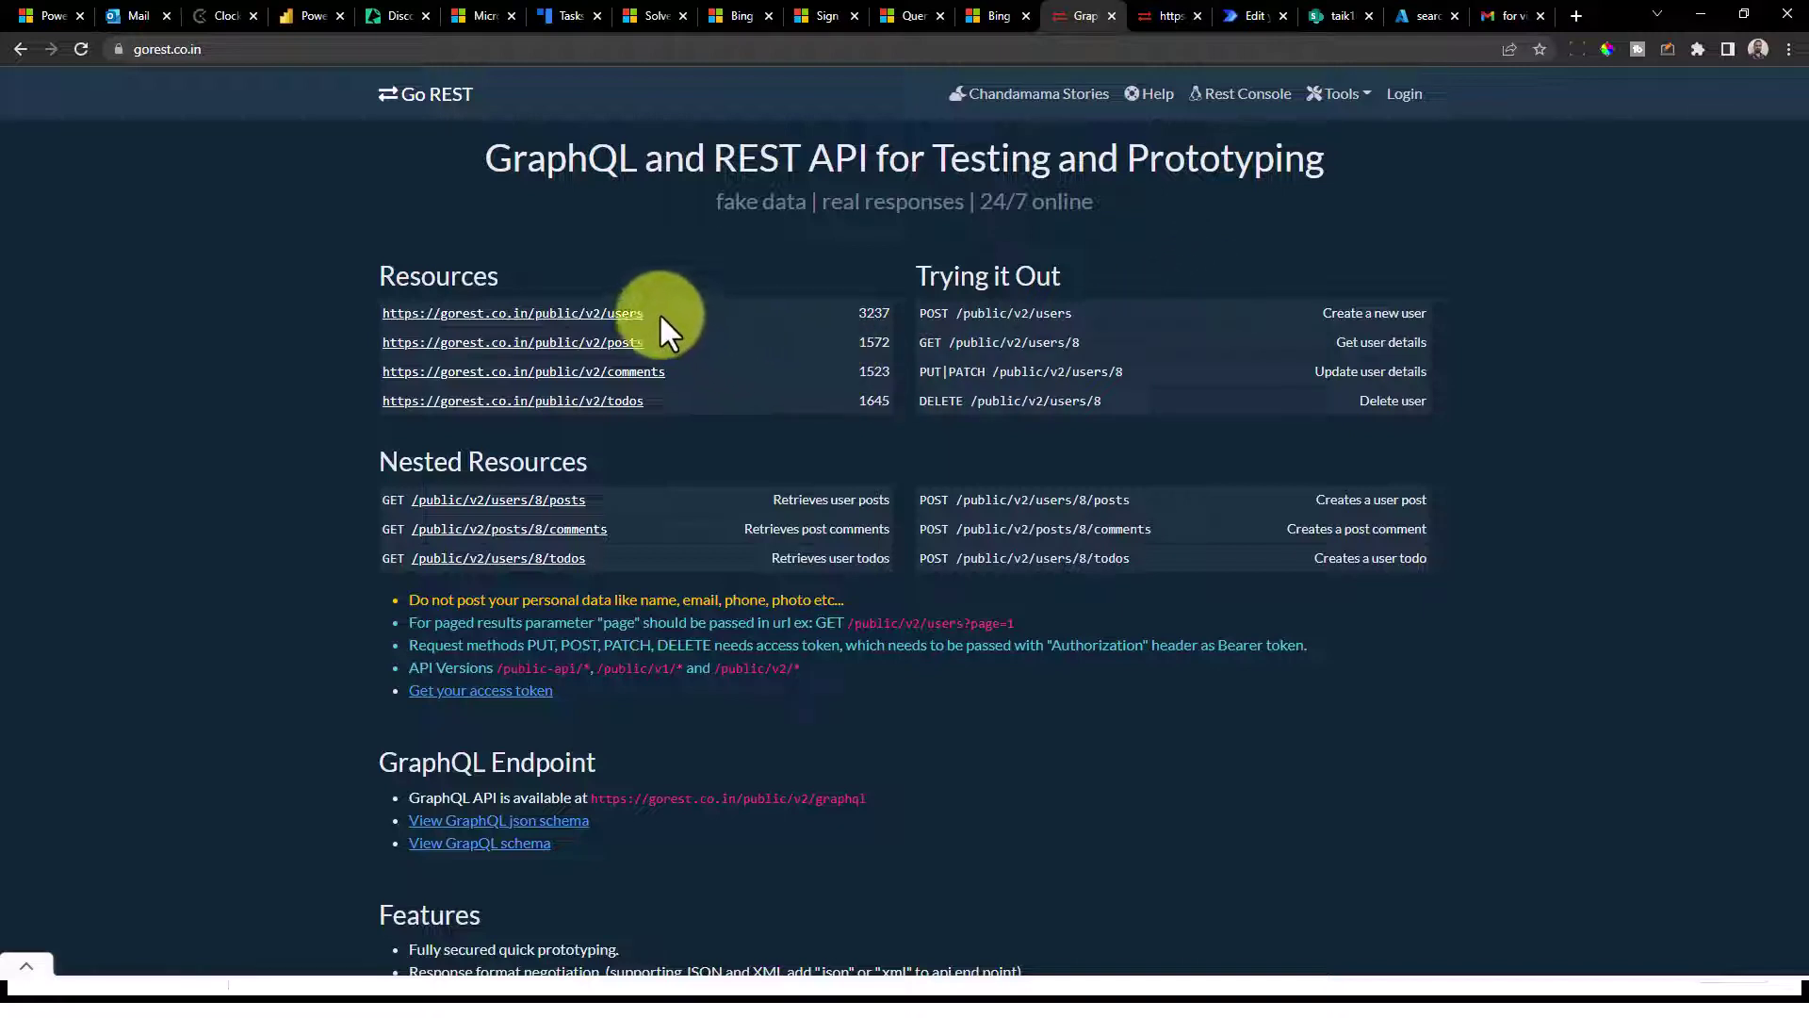
pyautogui.moveTo(652, 313); pyautogui.dragTo(377, 314)
pyautogui.hotkey('ctrl', 'c')
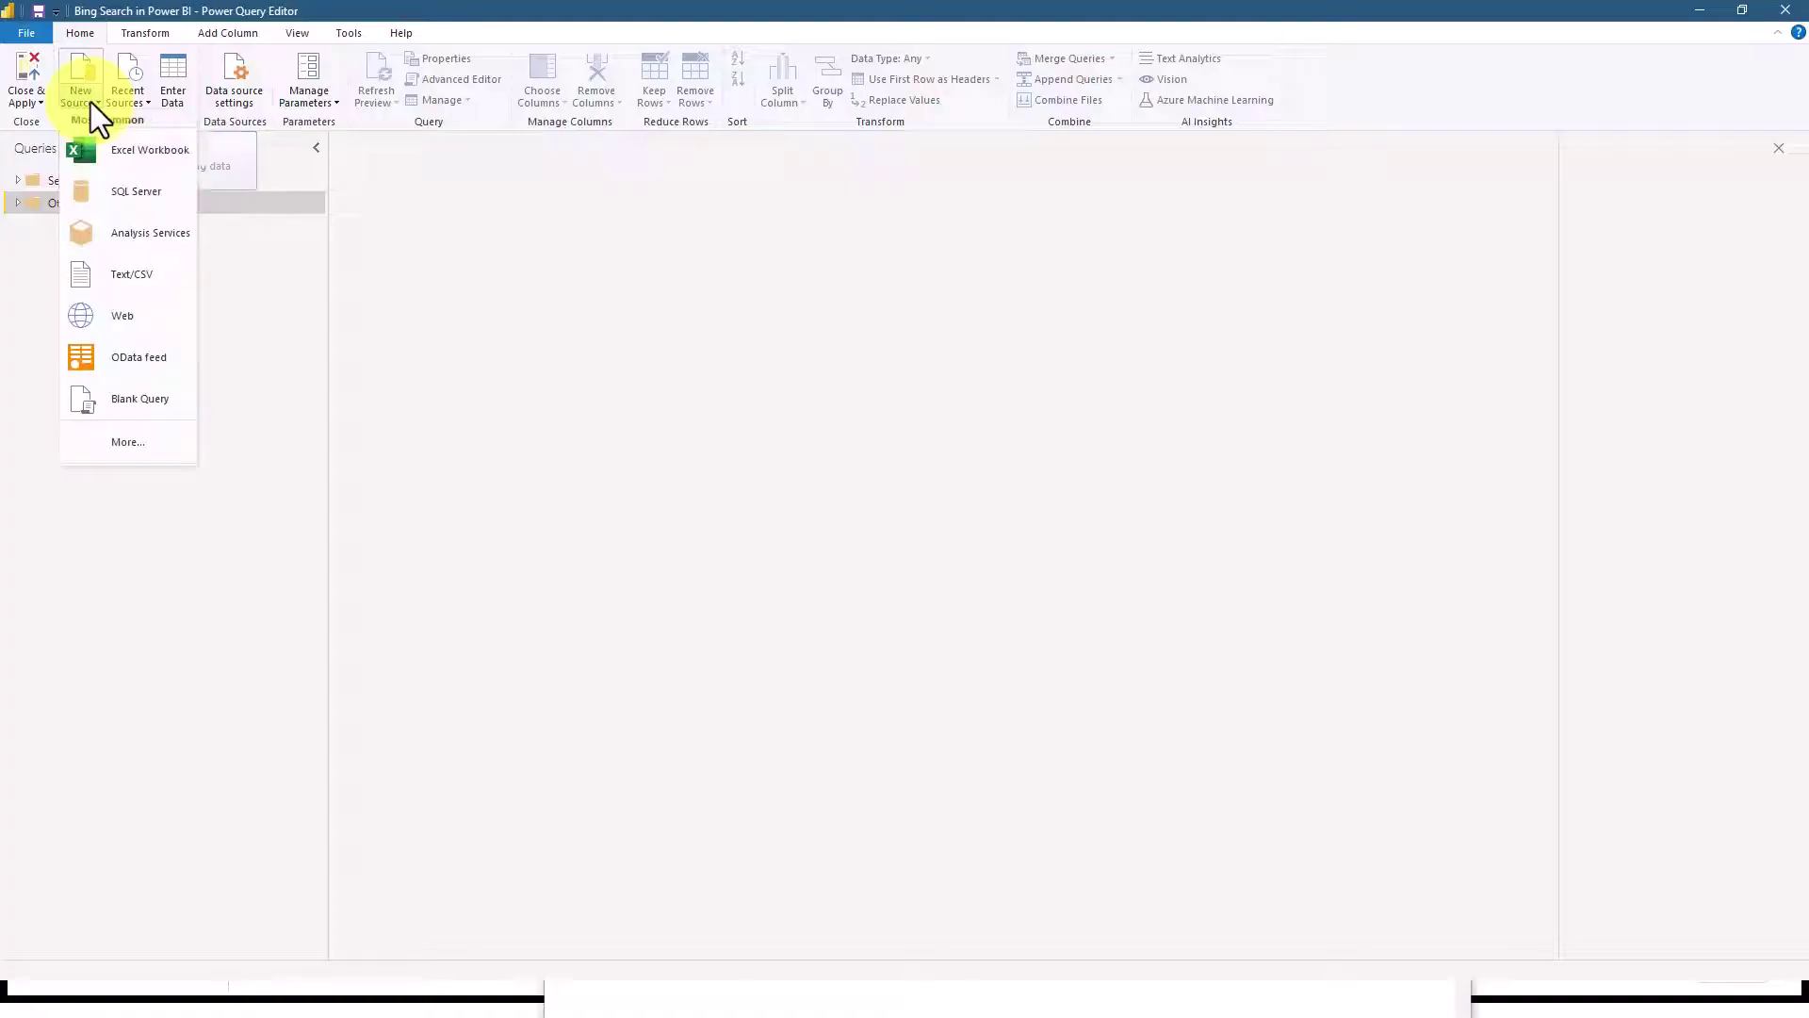
pyautogui.click(91, 102)
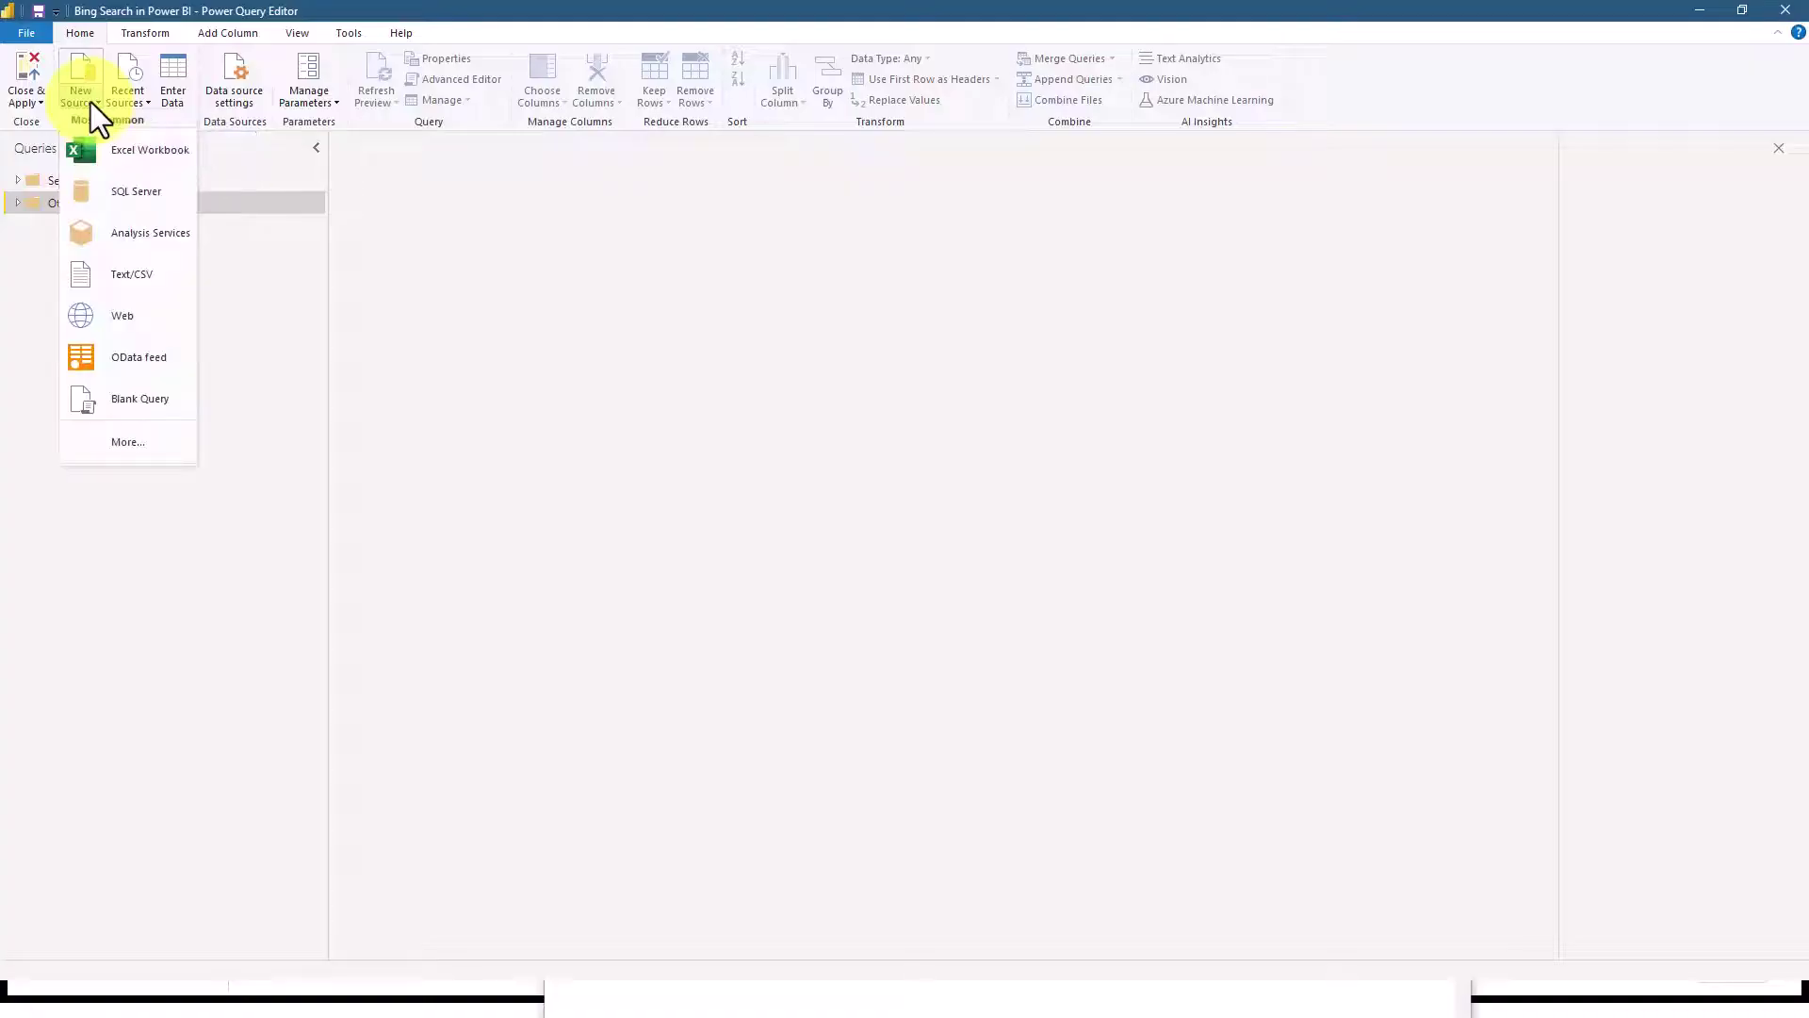
pyautogui.click(132, 318)
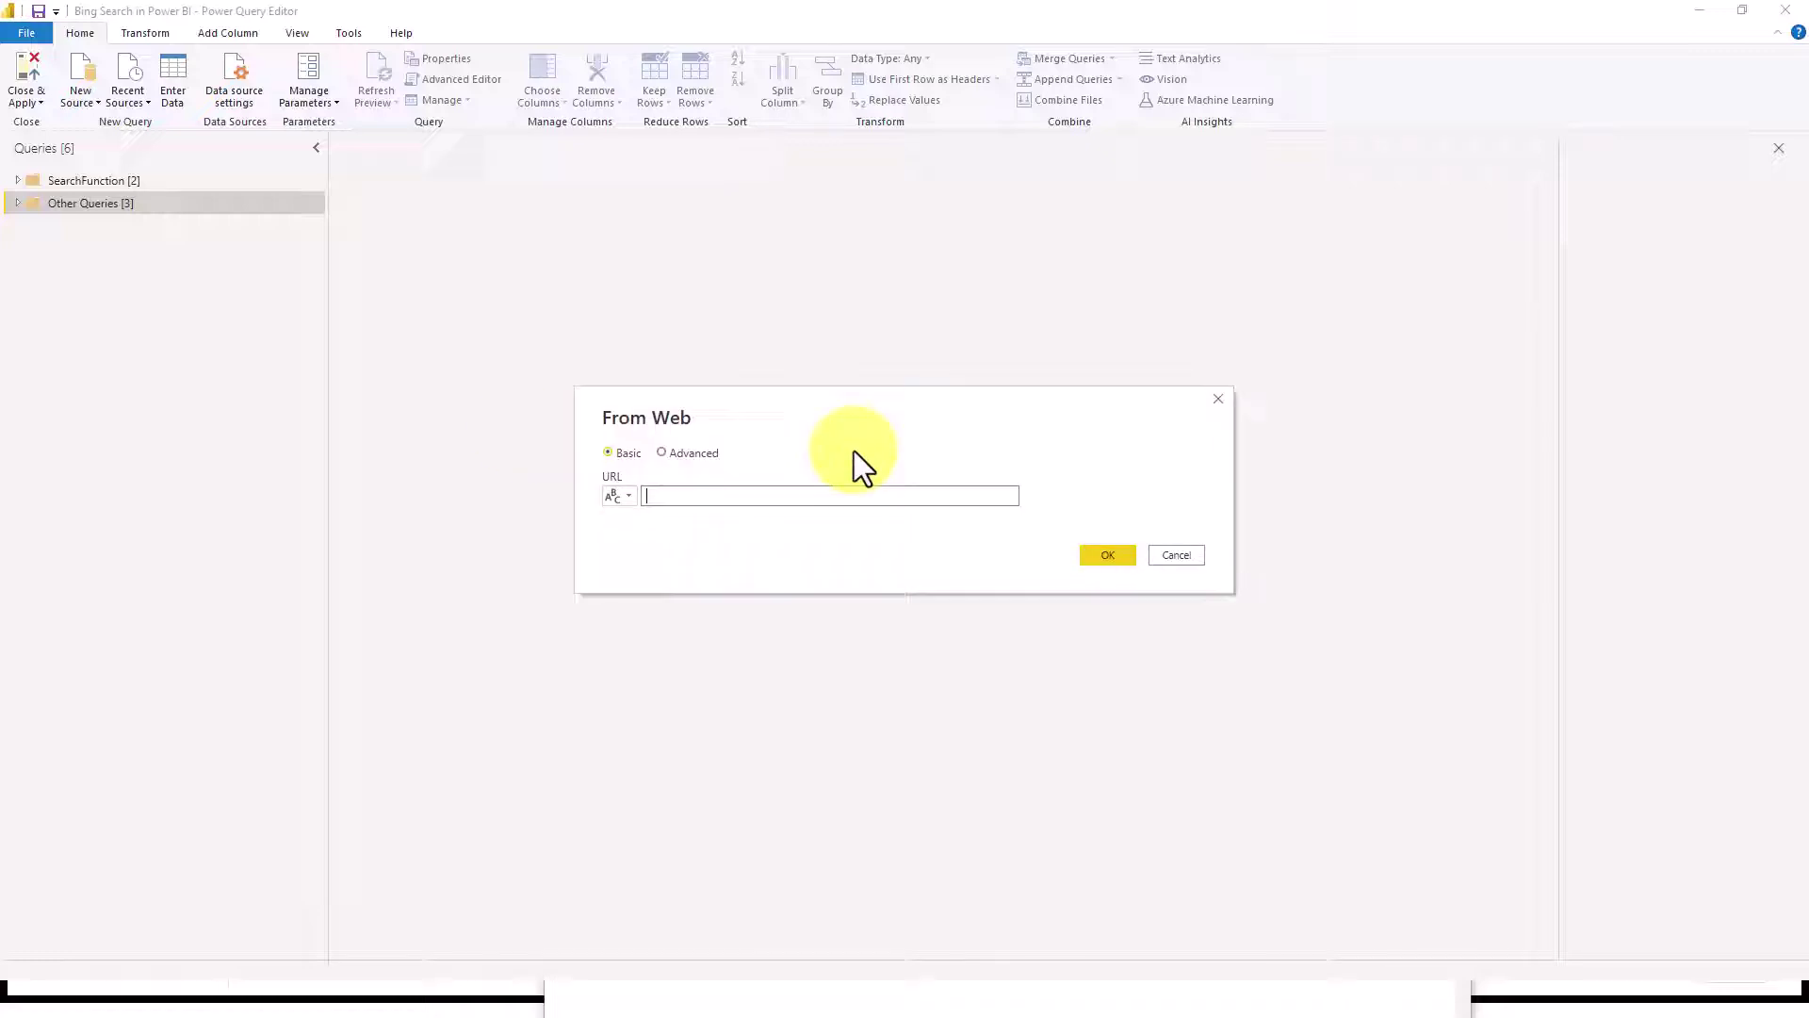
pyautogui.hotkey('ctrl', 'v')
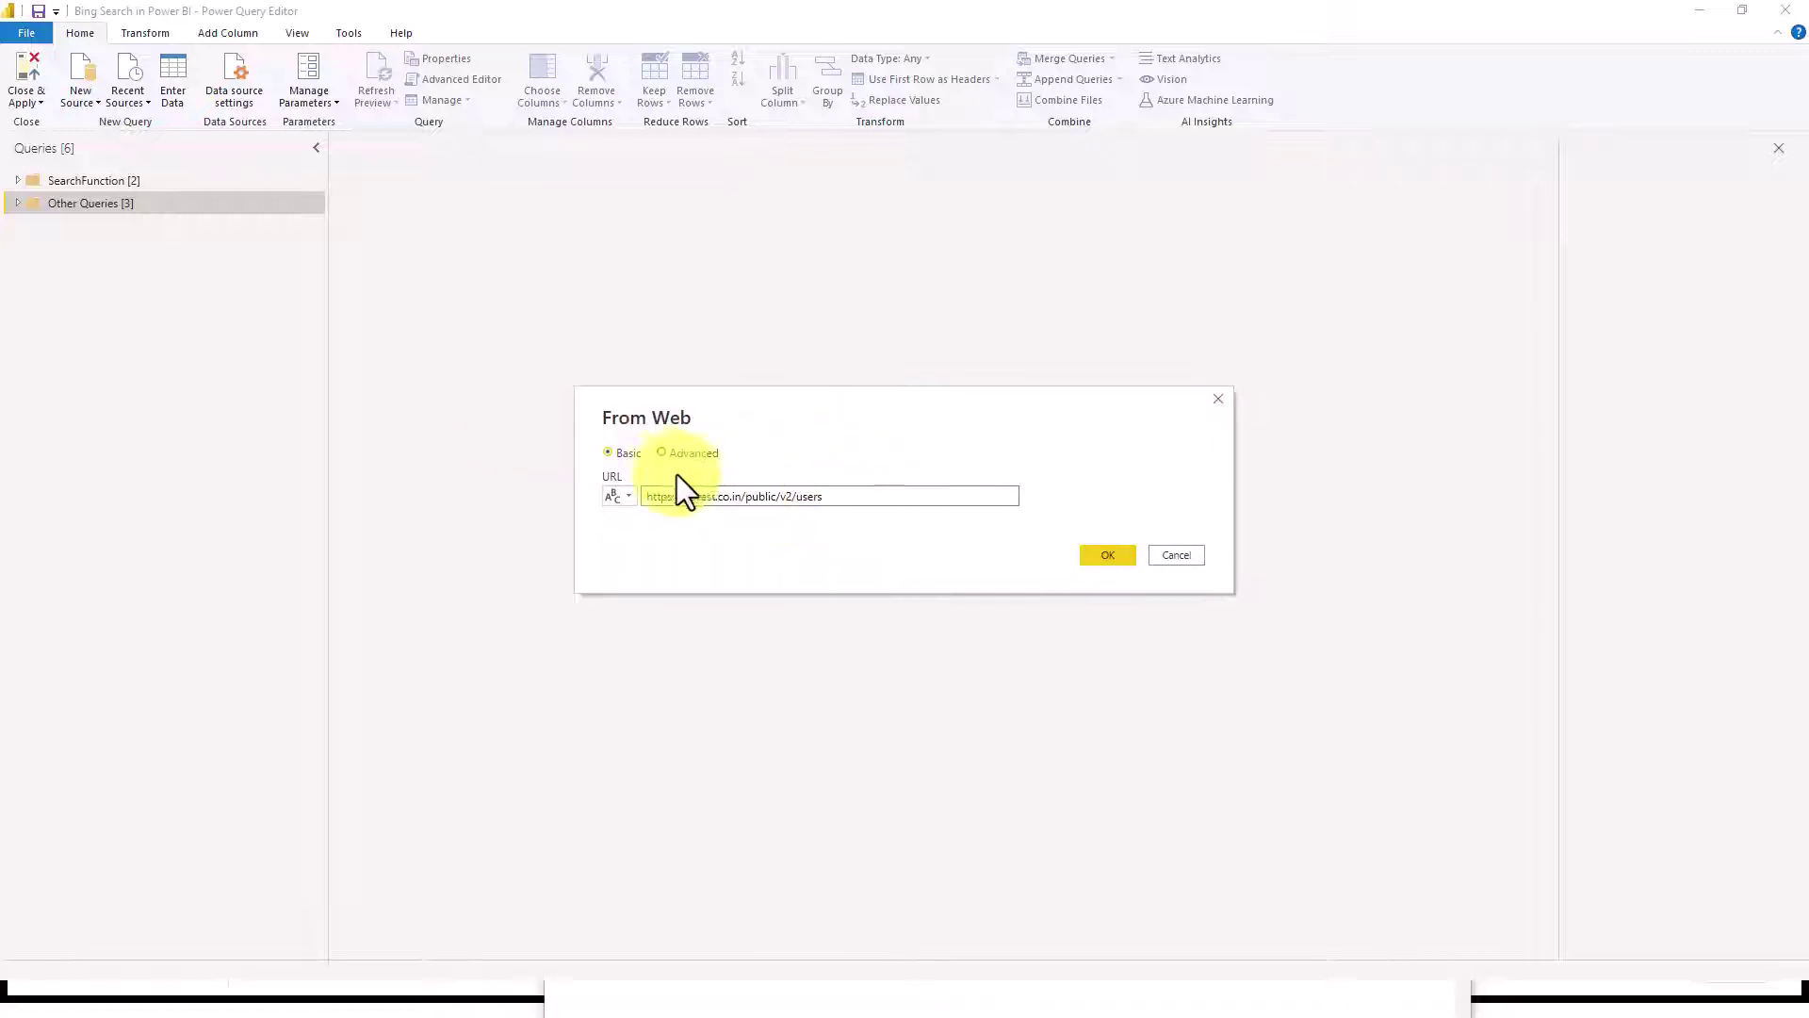
pyautogui.click(1101, 554)
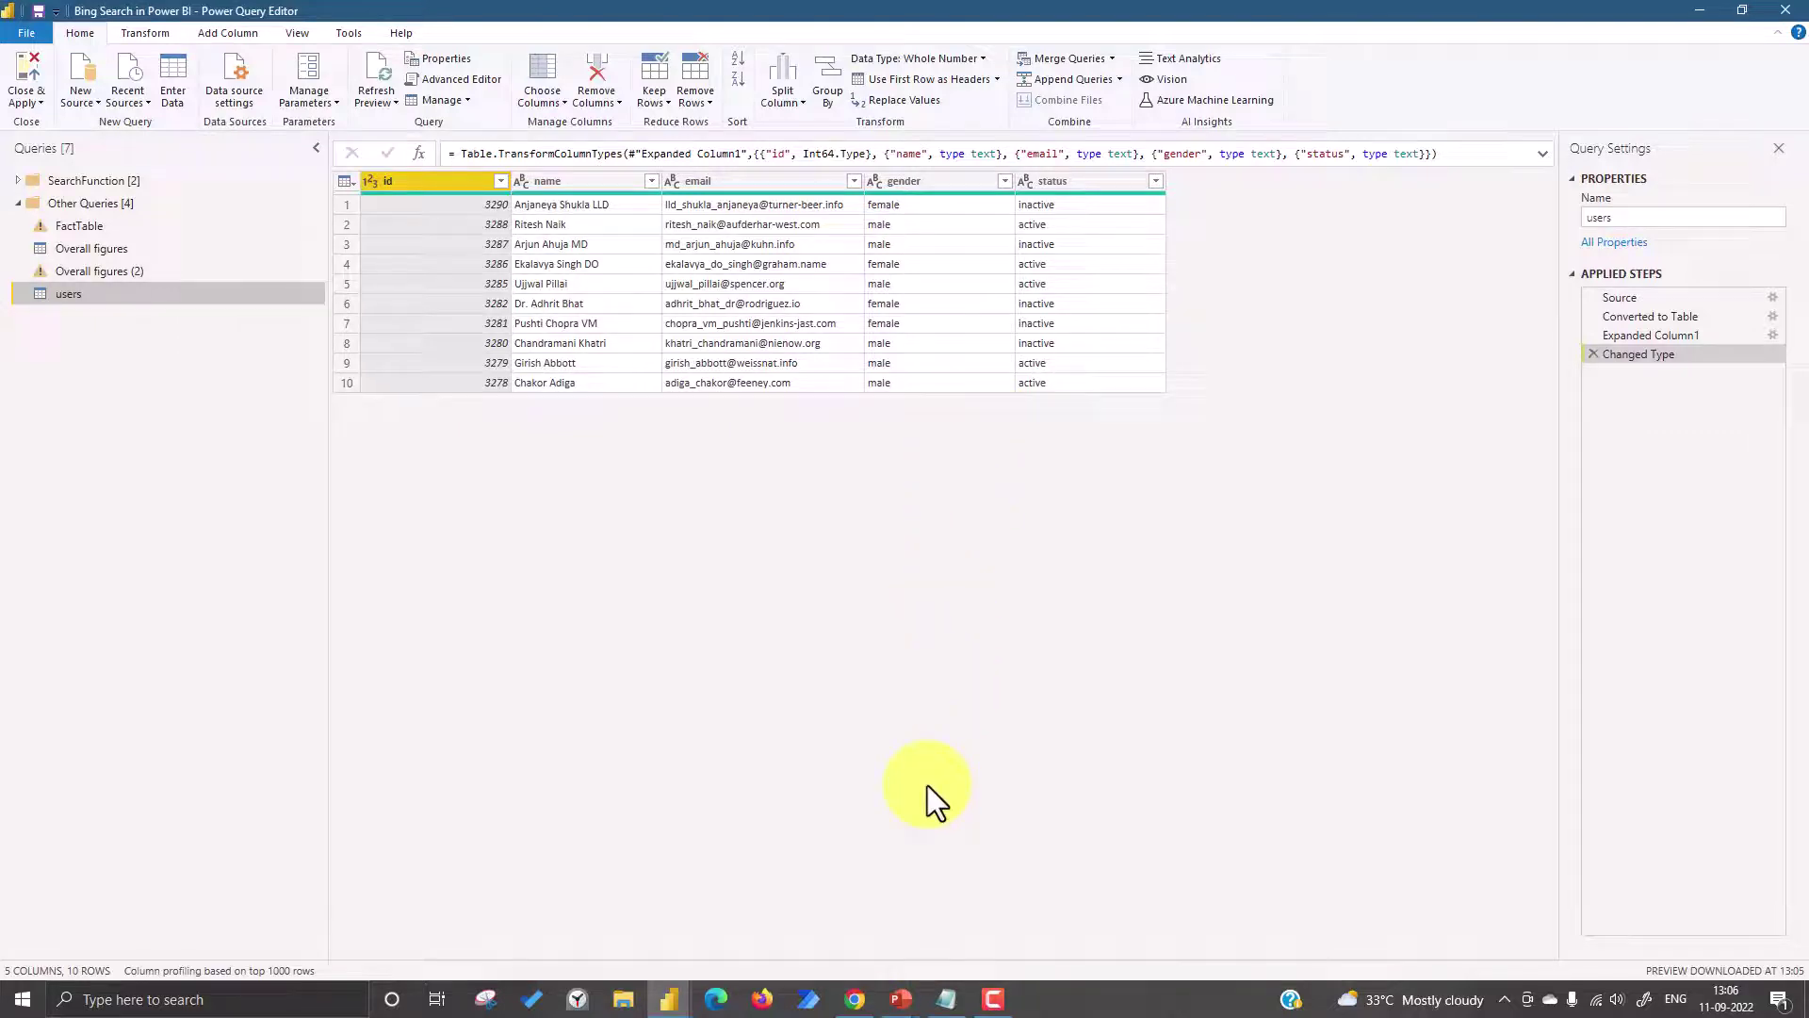
# Log in to GoREST with a Google account to reach the Access Tokens page.
pyautogui.click(865, 989)
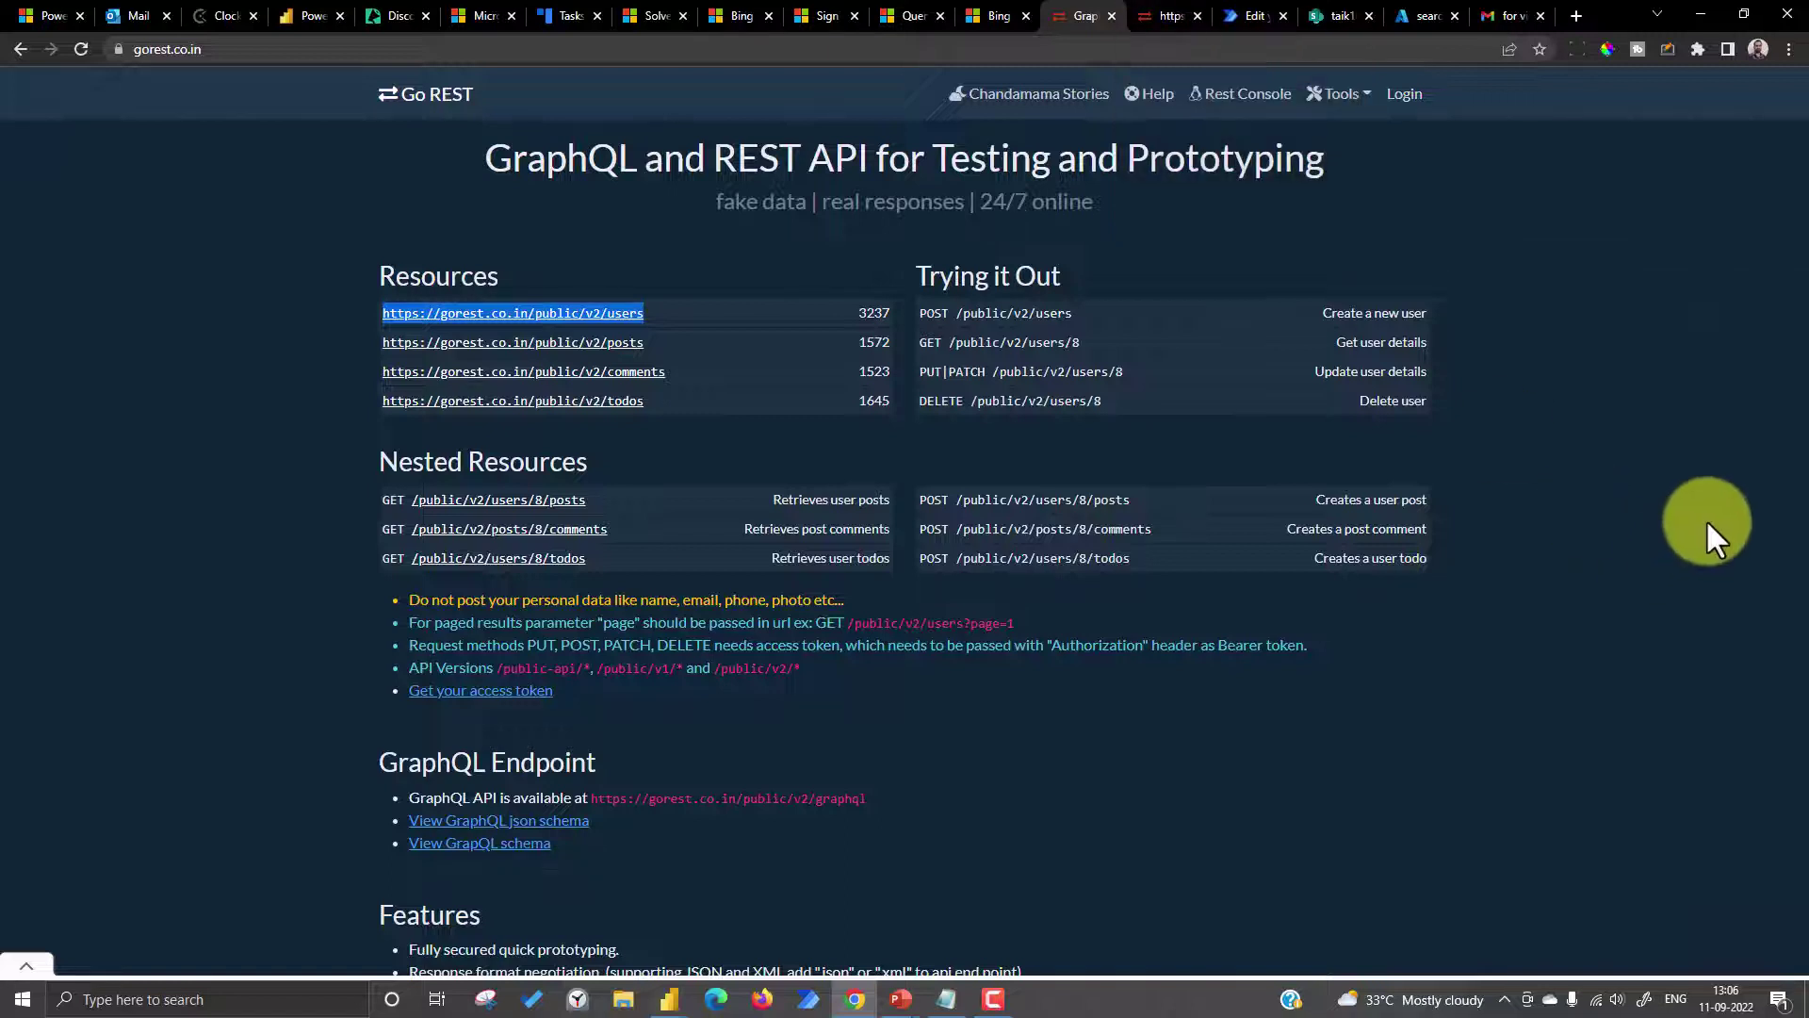
pyautogui.click(1732, 516)
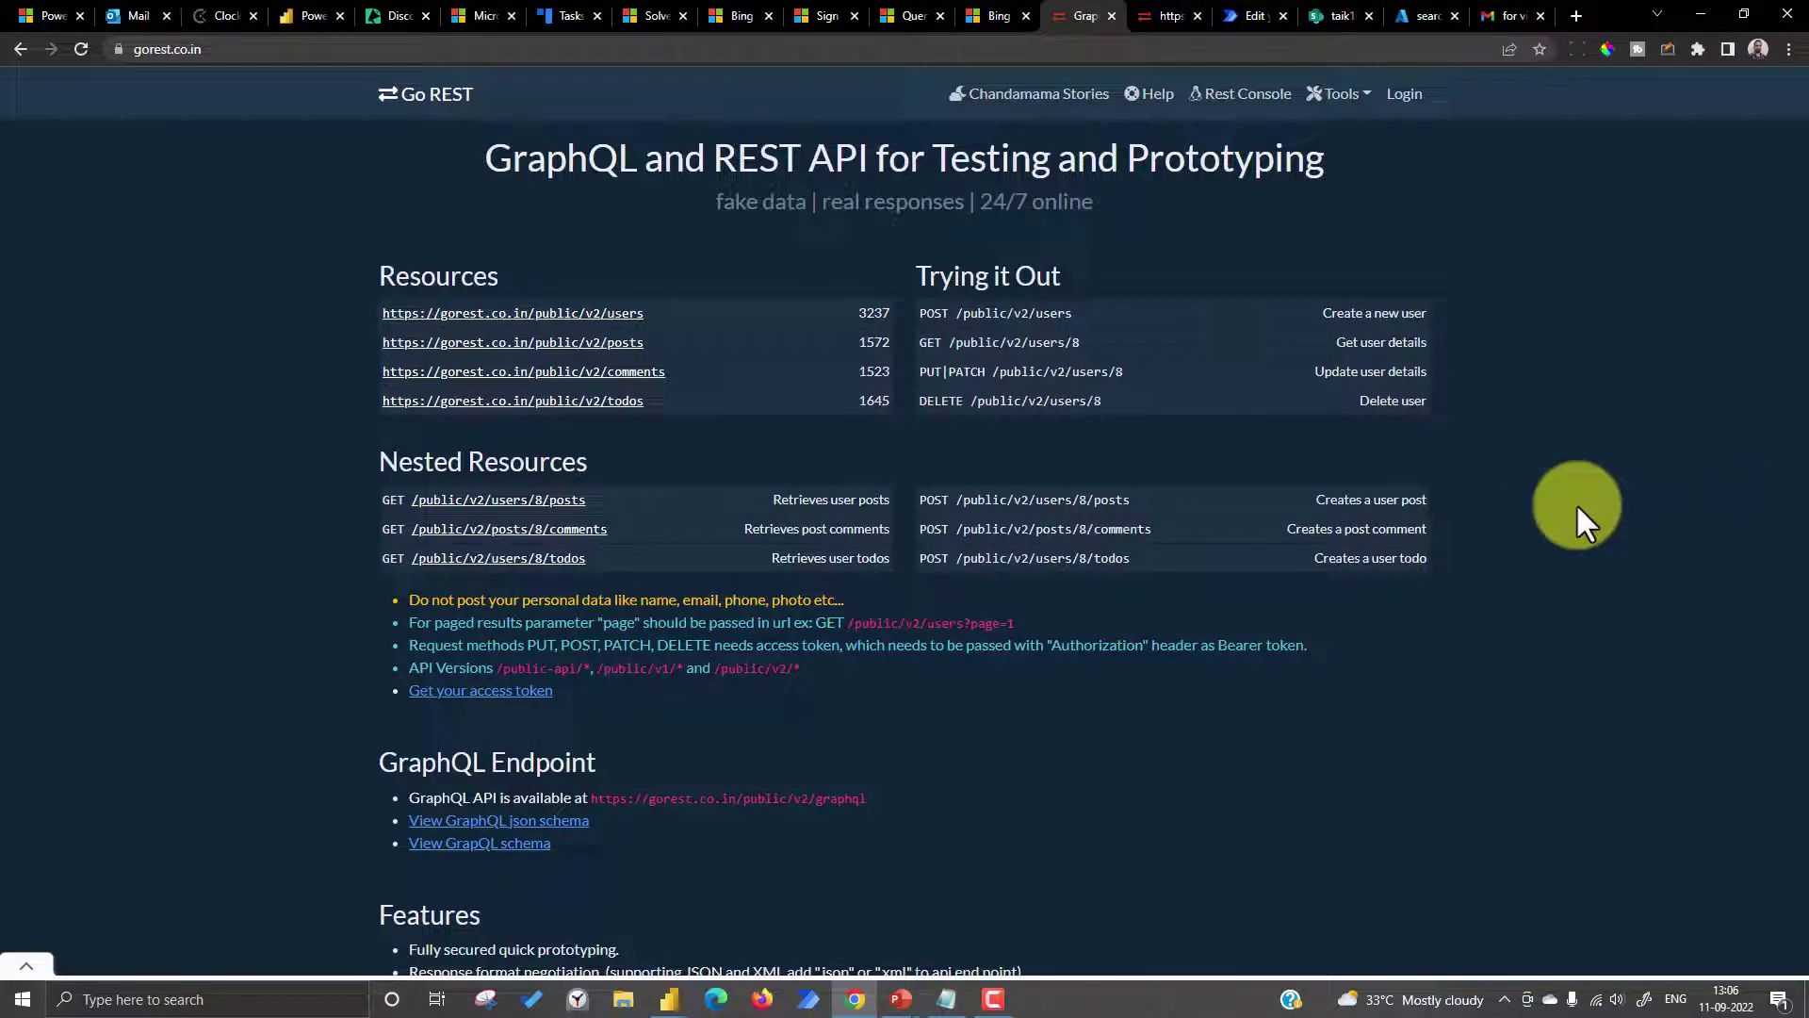
pyautogui.click(1404, 98)
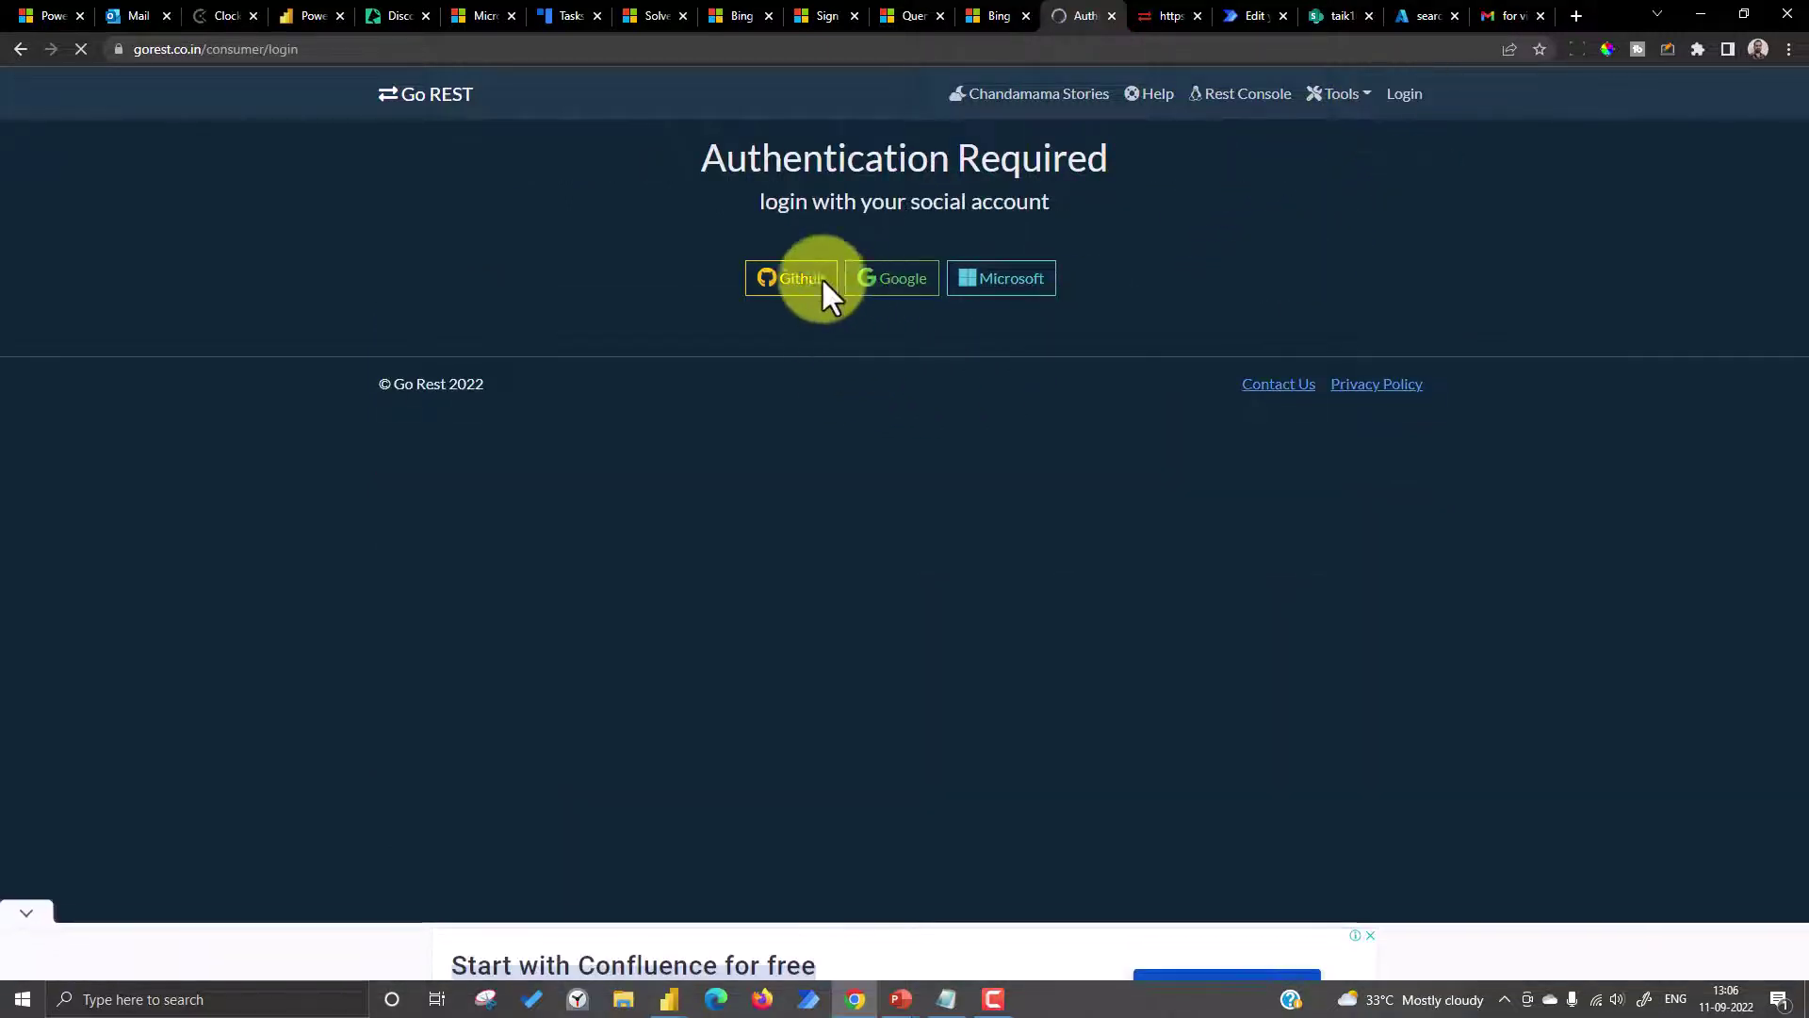
pyautogui.click(910, 294)
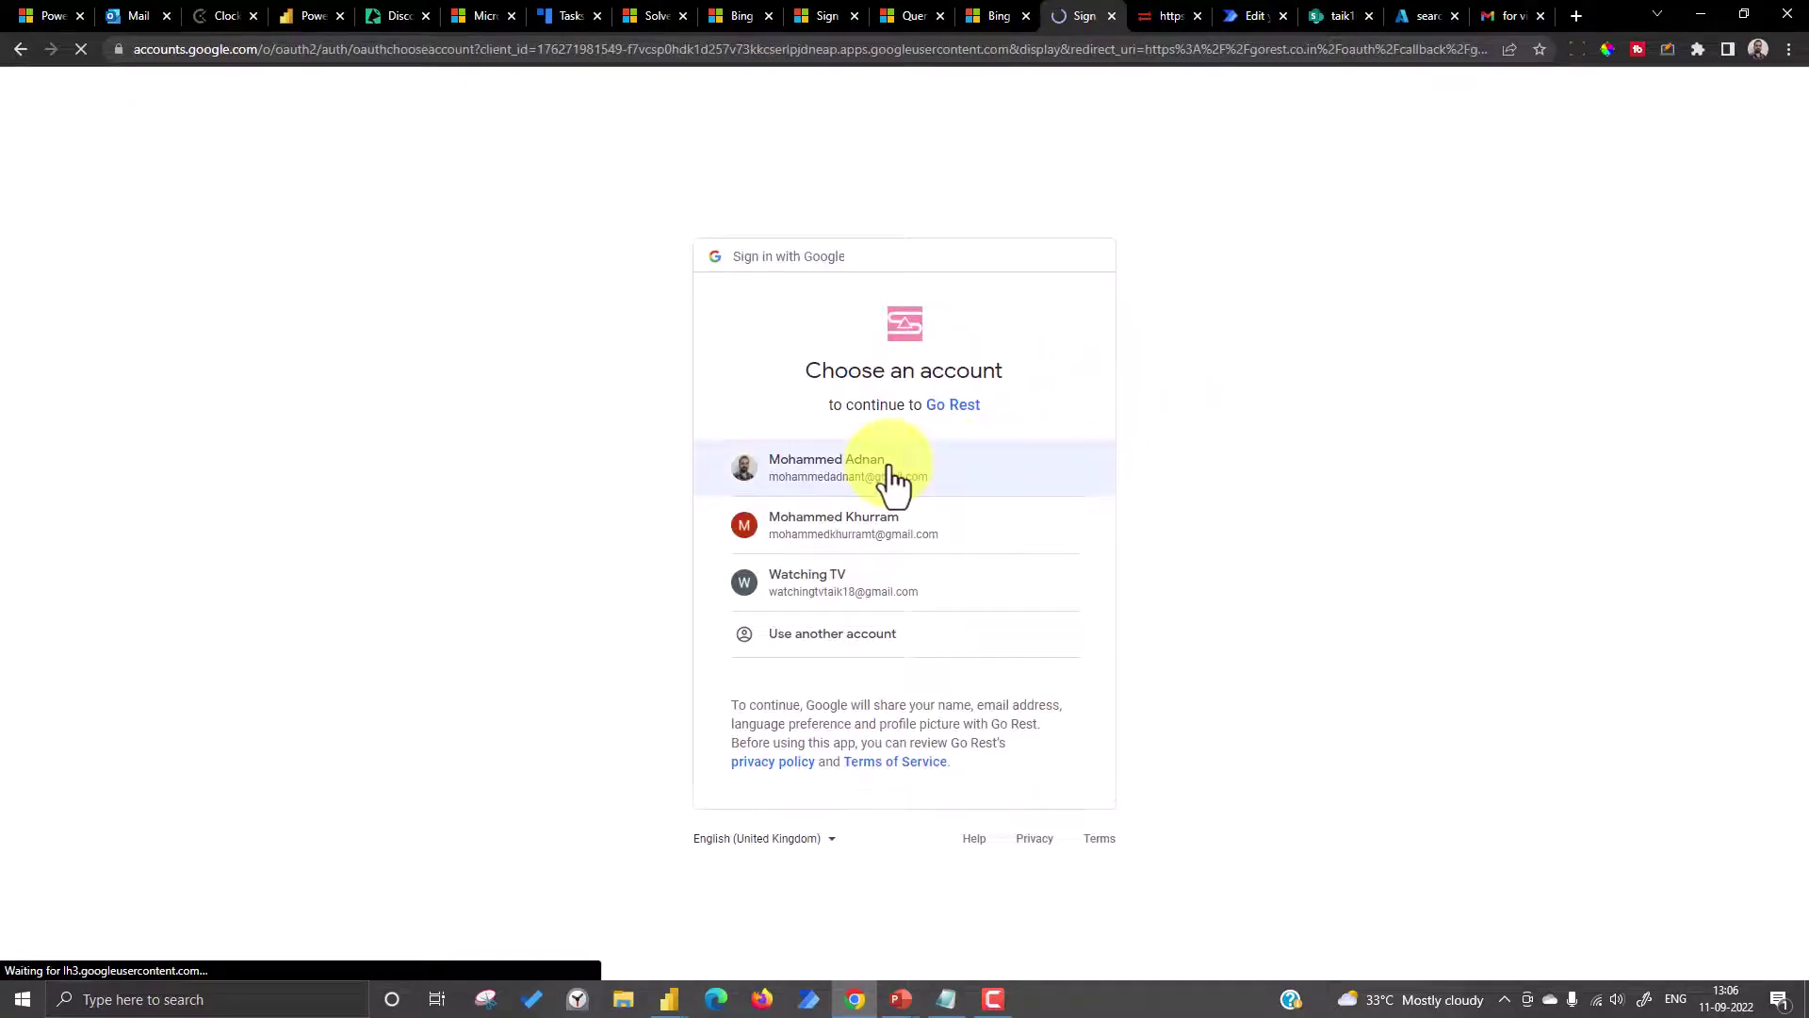
pyautogui.click(888, 476)
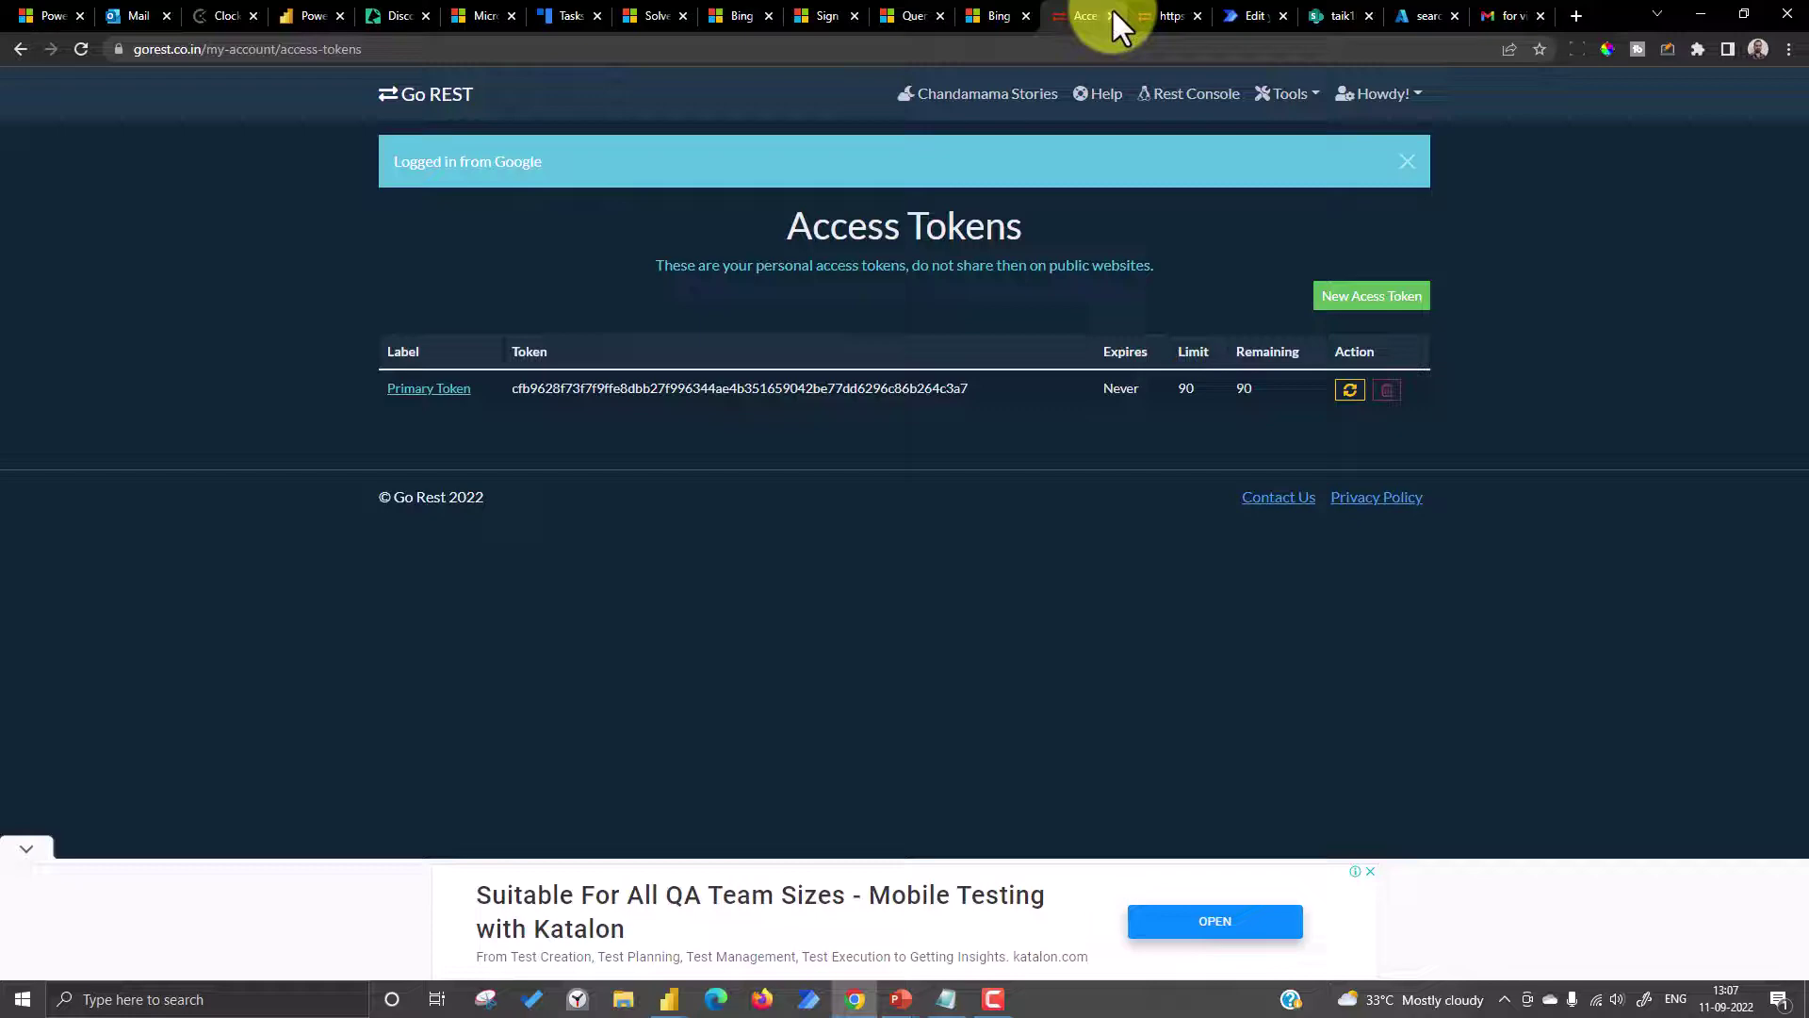
# Close the users JSON tab and review GoREST's Bearer-token cURL examples on the home page.
pyautogui.click(1154, 16)
pyautogui.click(1197, 16)
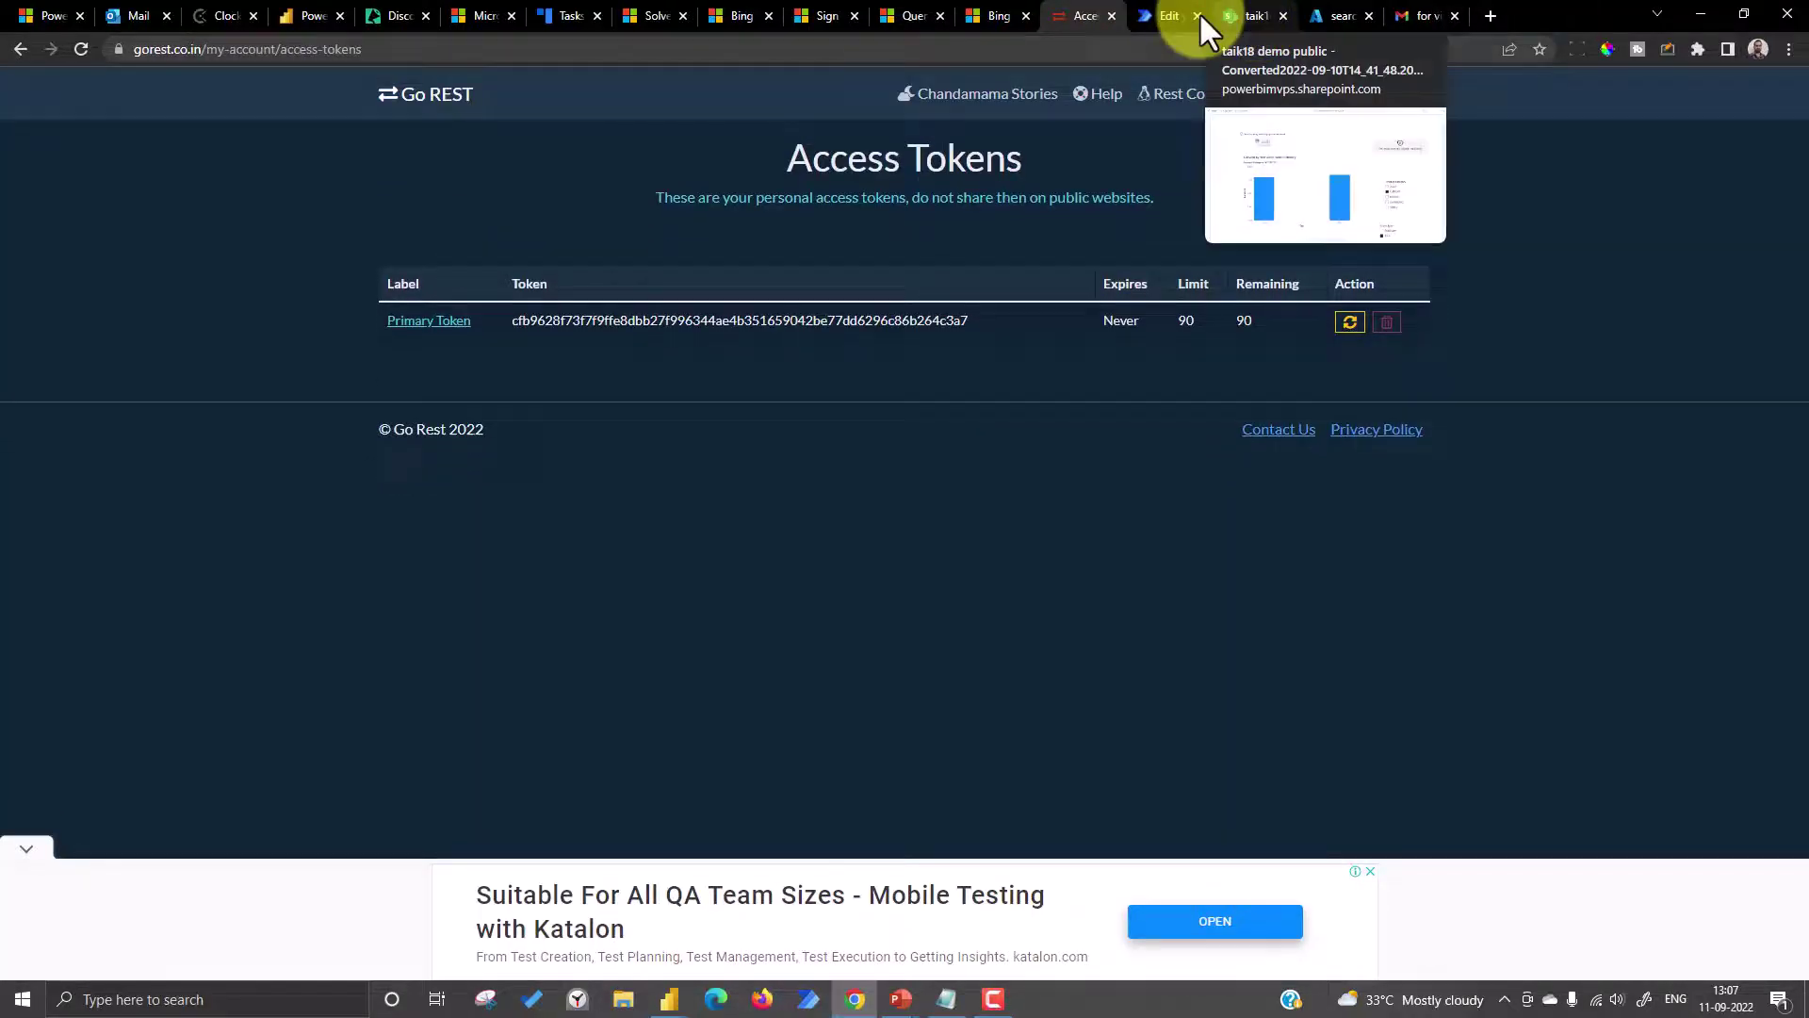
pyautogui.click(424, 104)
pyautogui.scroll(-10, 1070, 693)
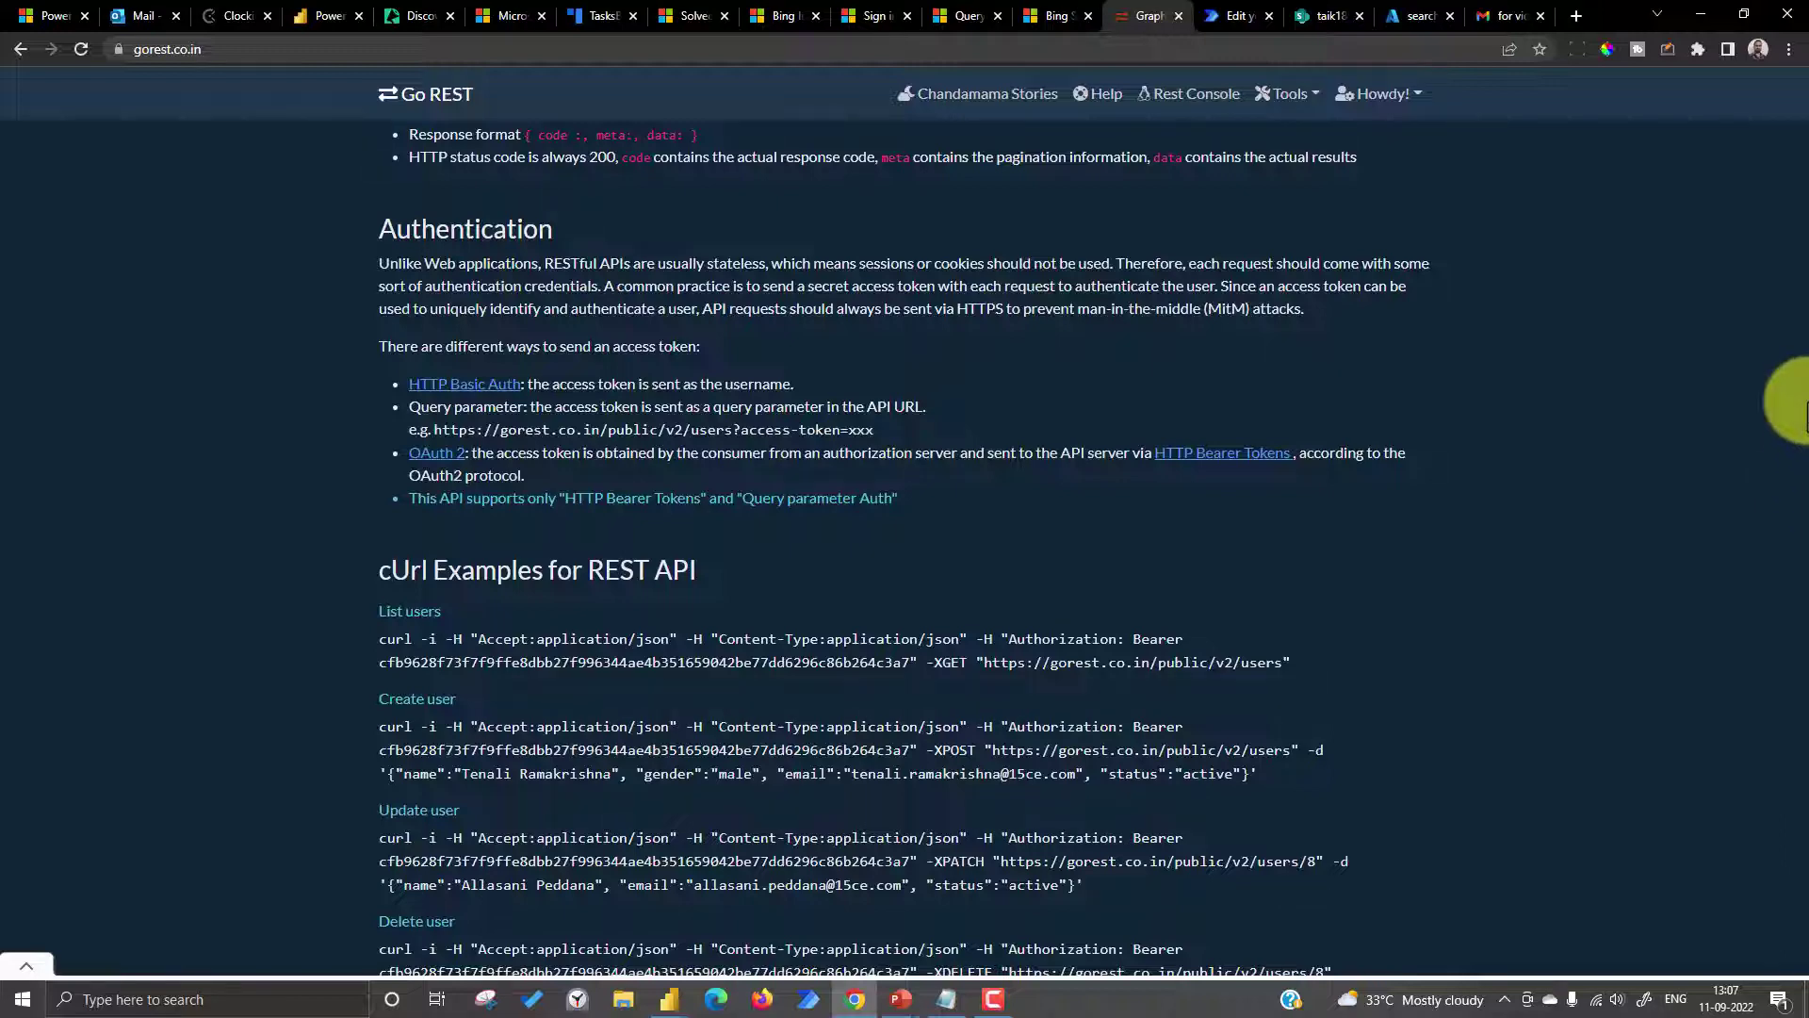
pyautogui.scroll(-1, 1804, 405)
pyautogui.scroll(14, 1804, 406)
pyautogui.scroll(2, 929, 523)
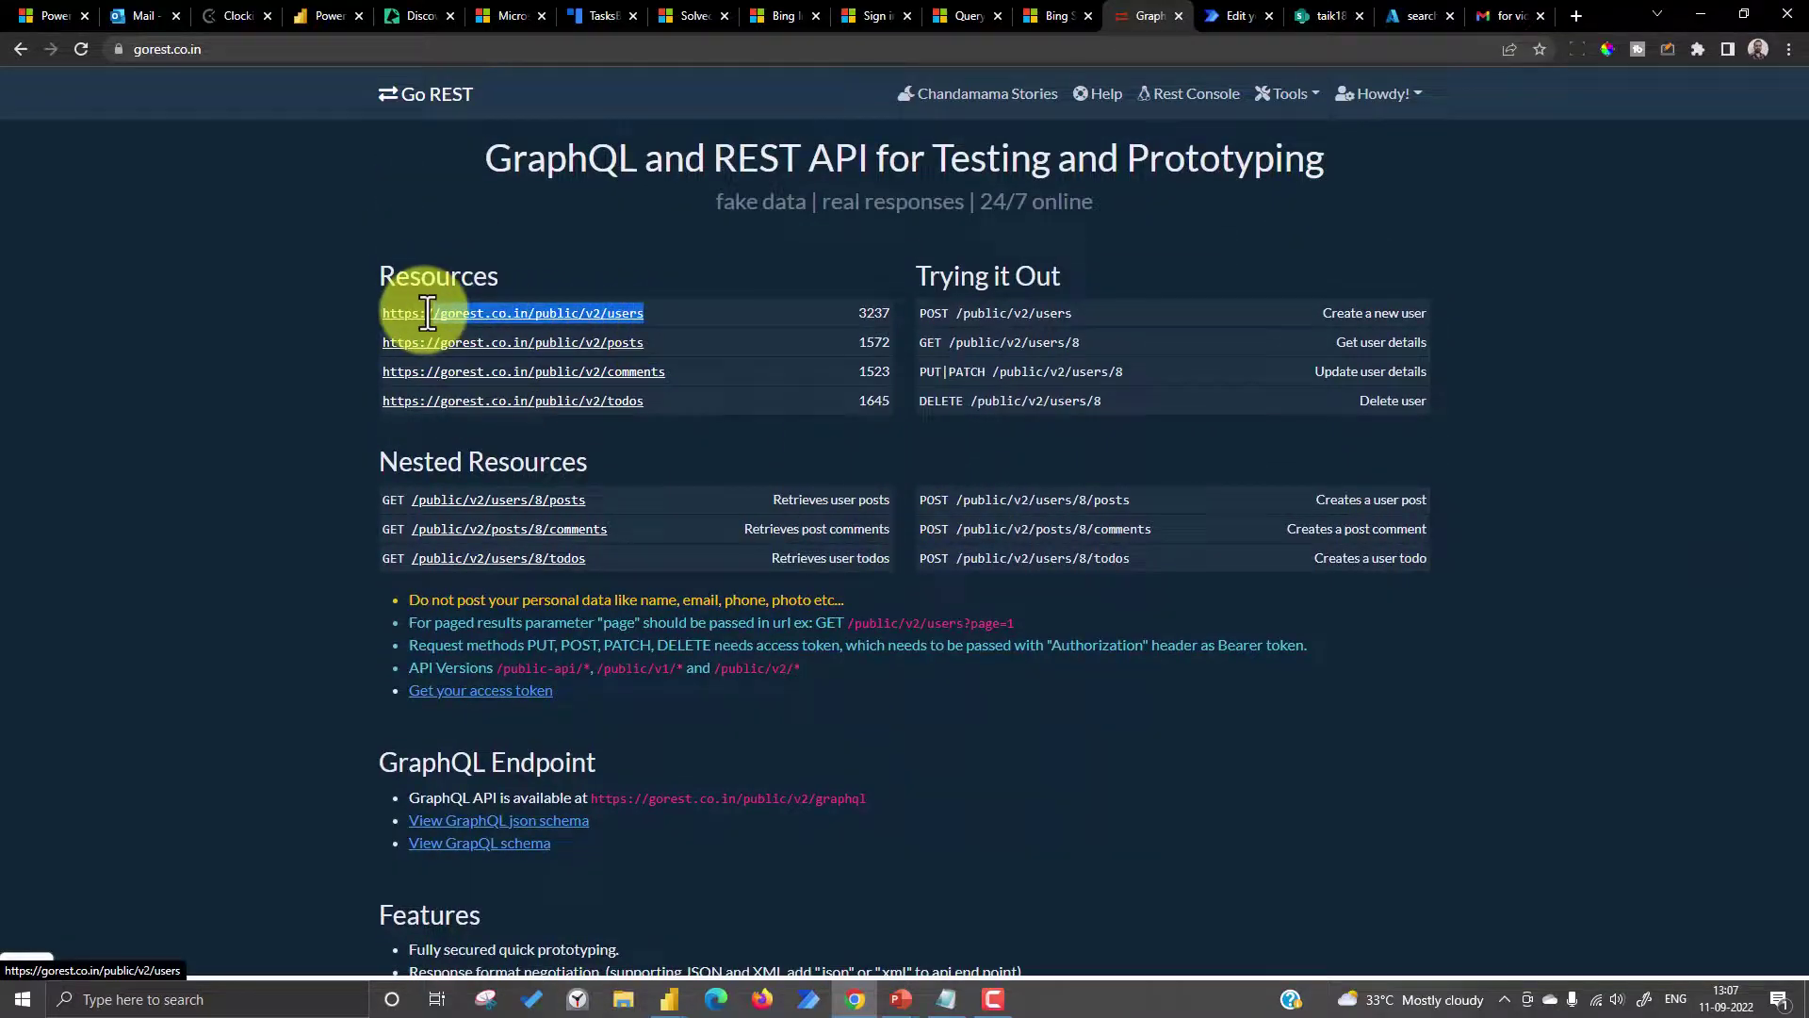
# Select the full users resource URL, check the saved notes, and return to Power Query Editor.
pyautogui.moveTo(429, 313); pyautogui.dragTo(383, 324)
pyautogui.hotkey('ctrl', 'c')
pyautogui.click(946, 999)
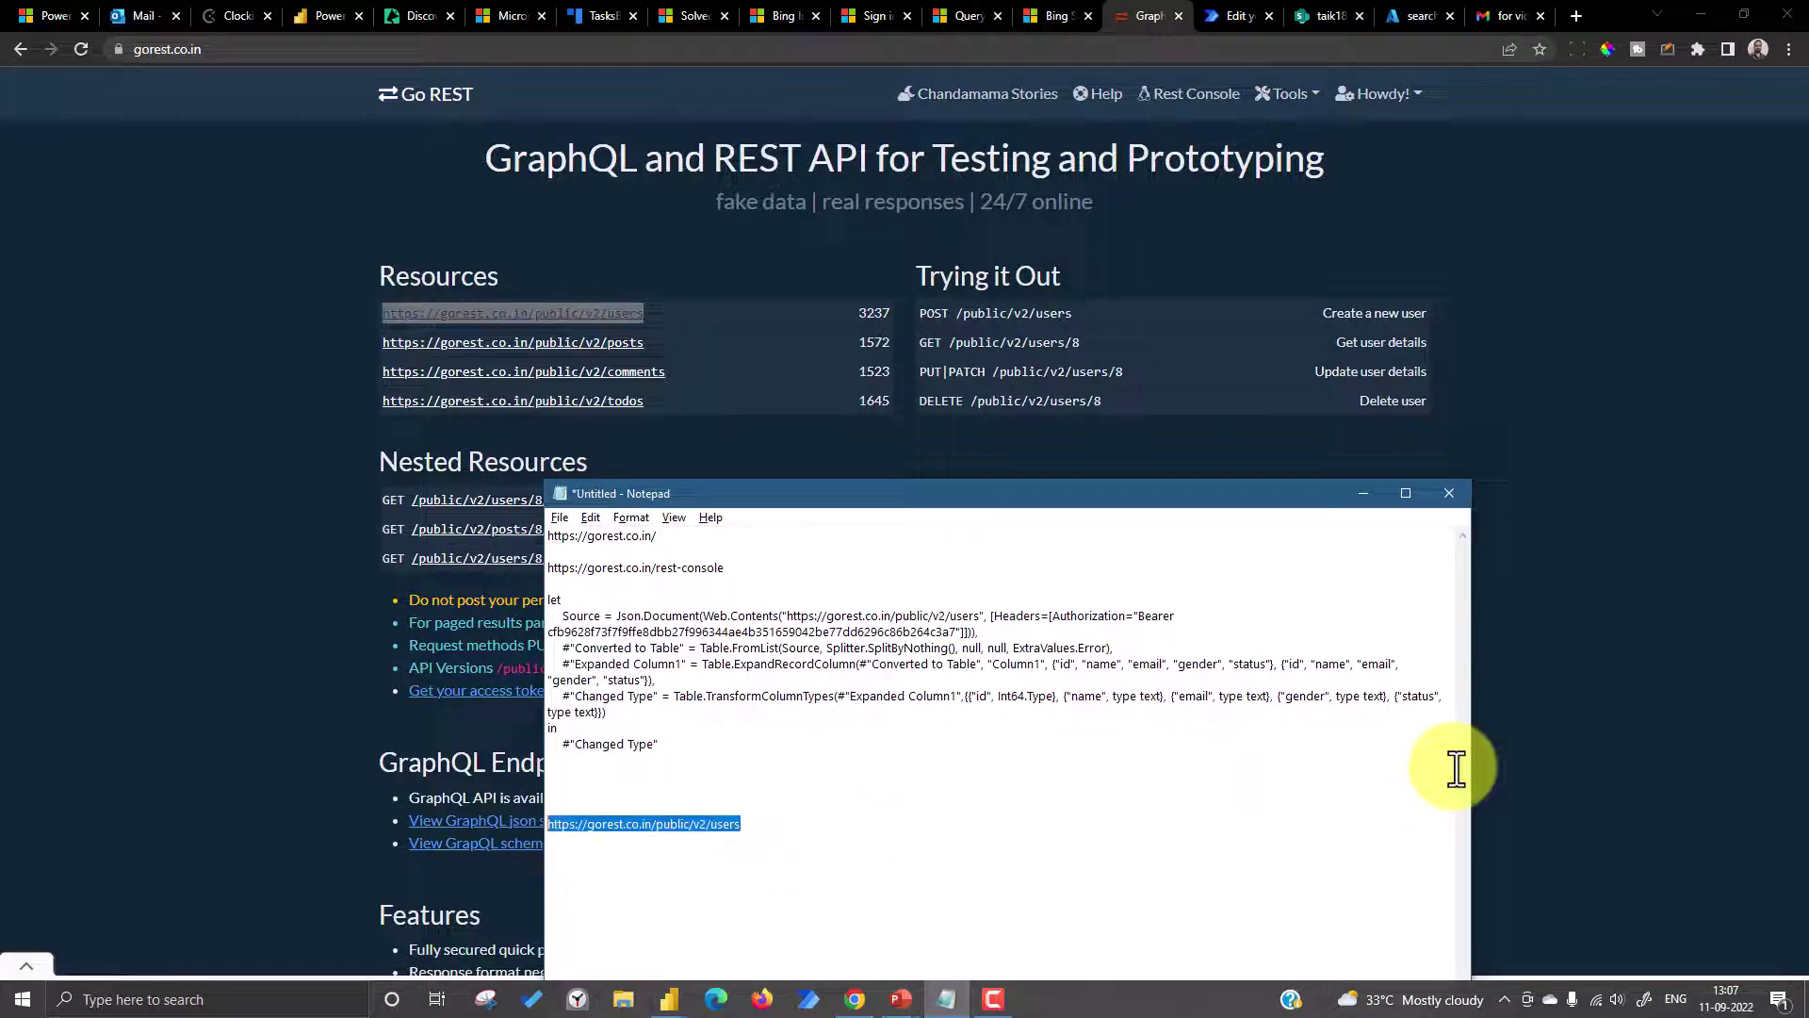
pyautogui.click(1484, 754)
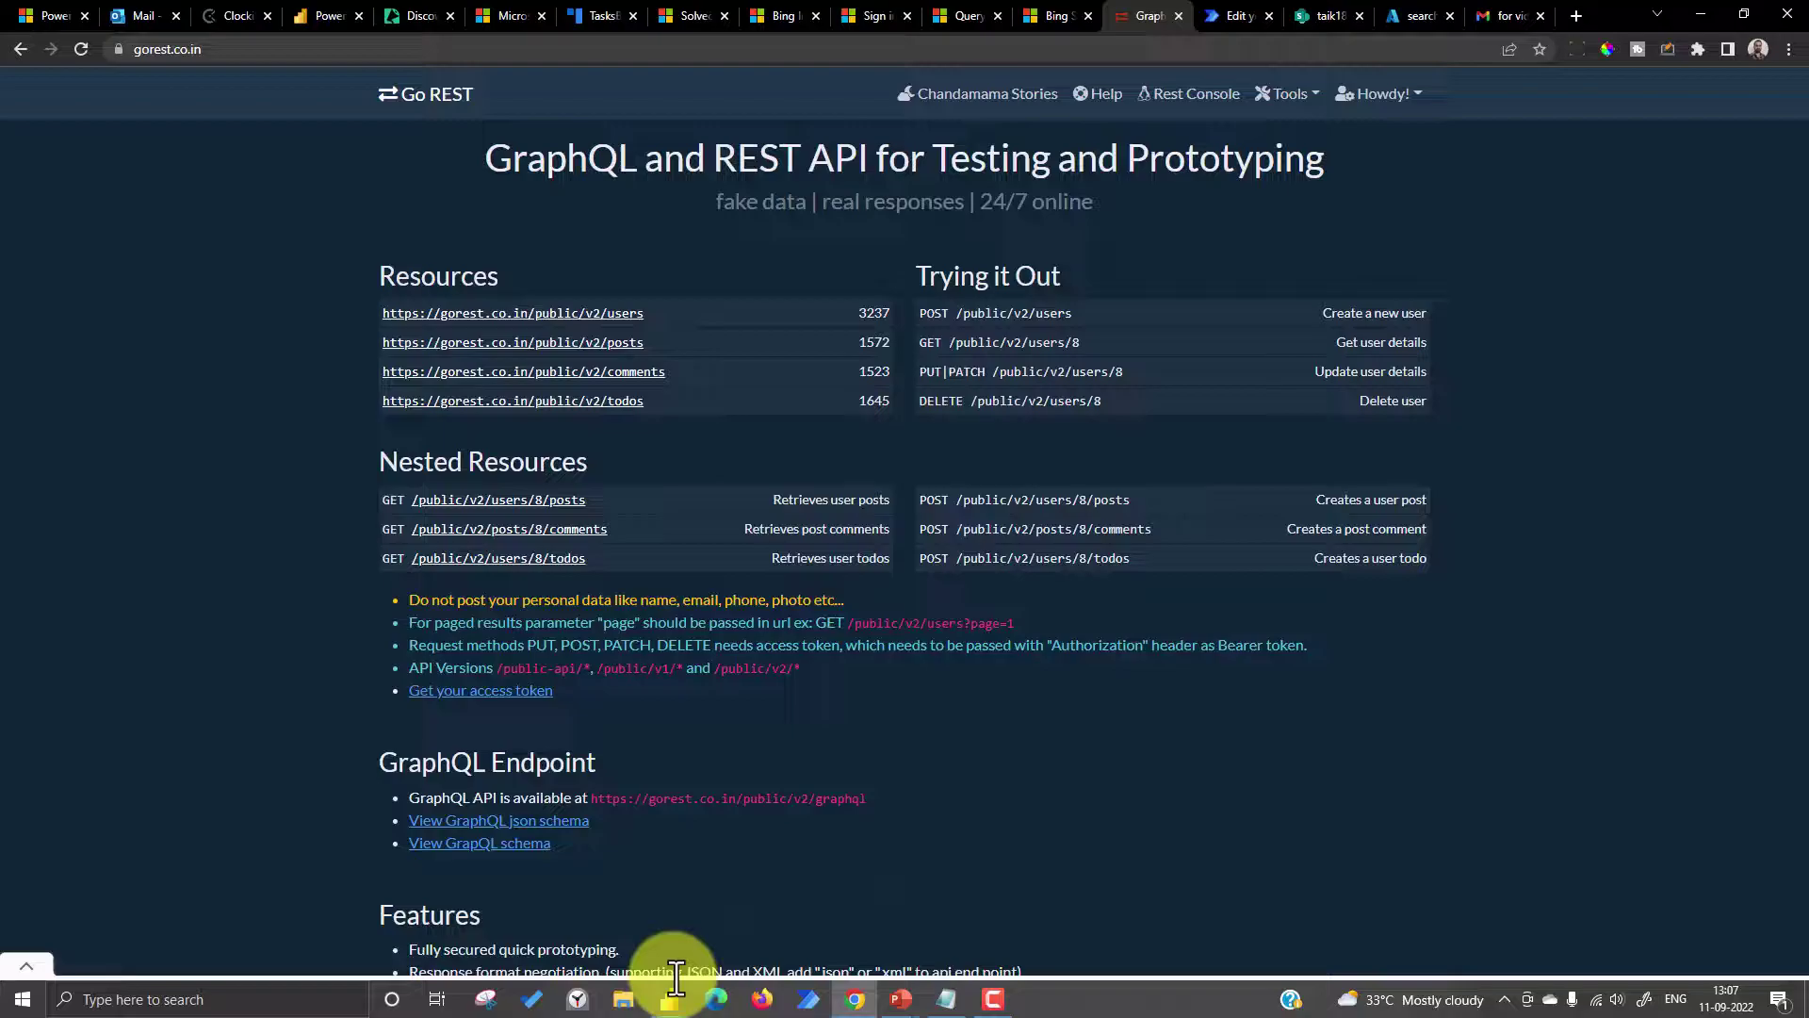
pyautogui.click(669, 999)
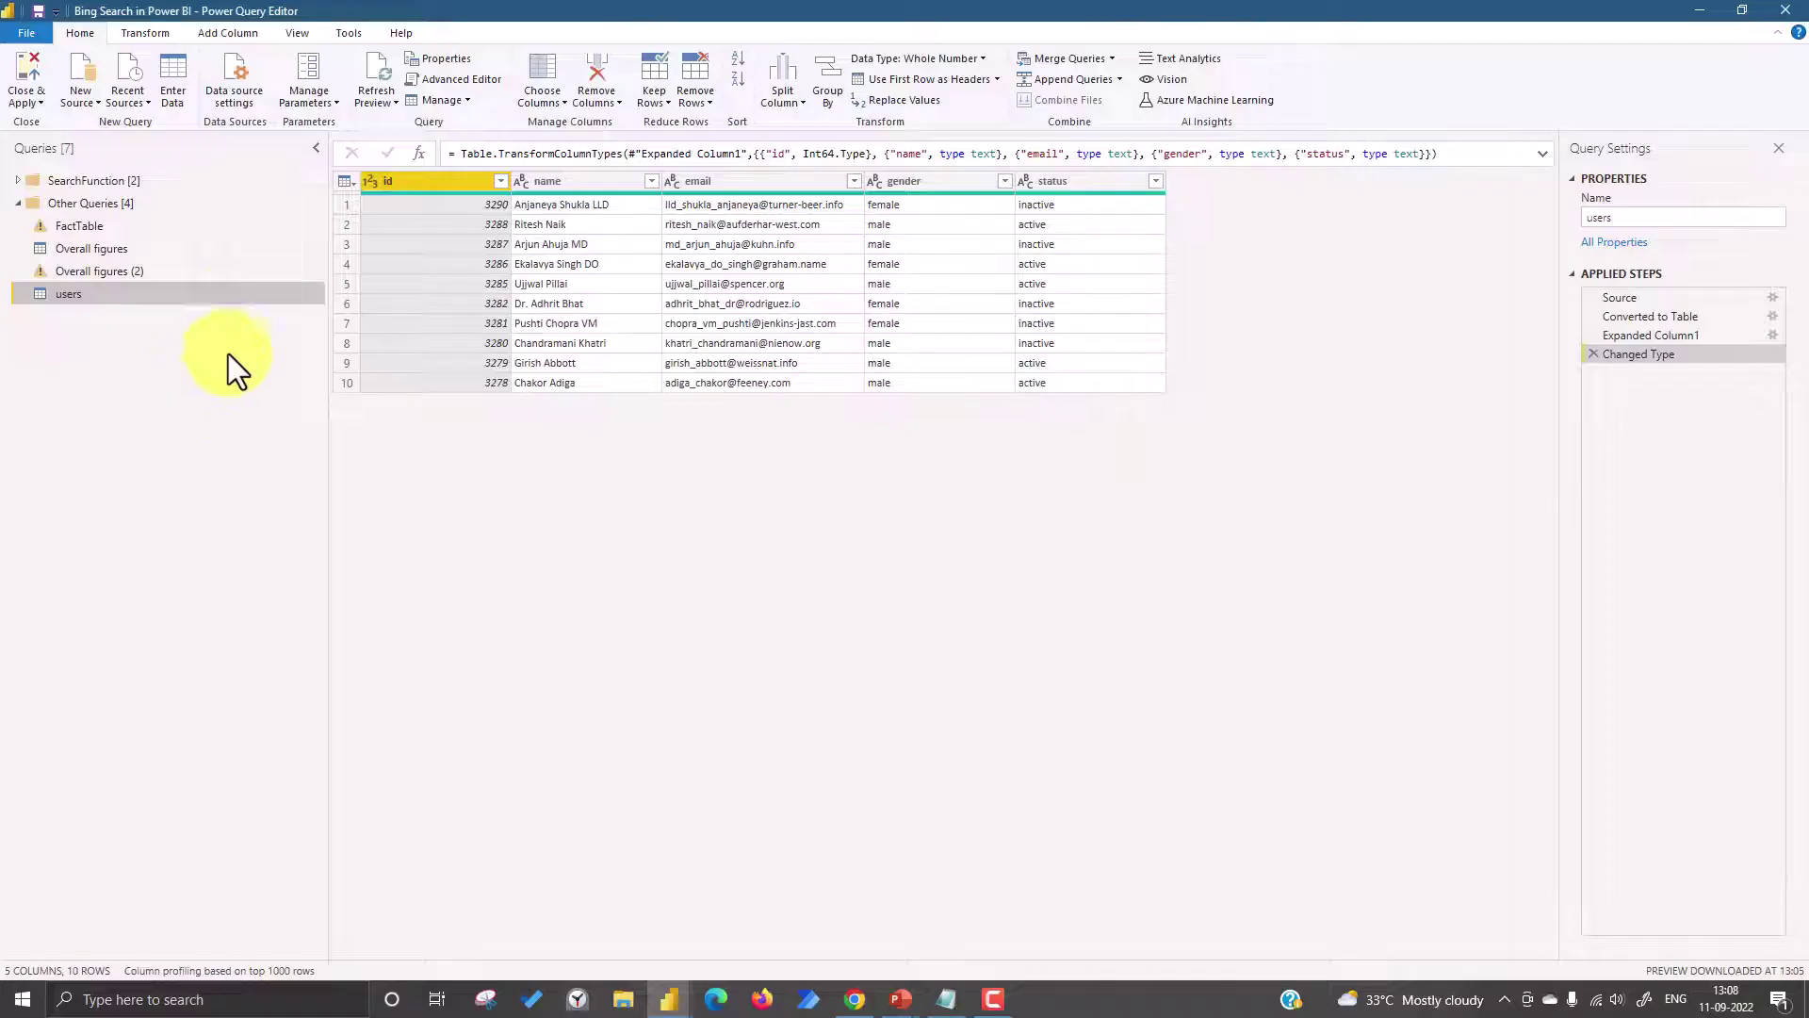
# Start a From Web source for the gorest users URL in Advanced mode, ready for a custom header.
pyautogui.click(82, 99)
pyautogui.click(134, 313)
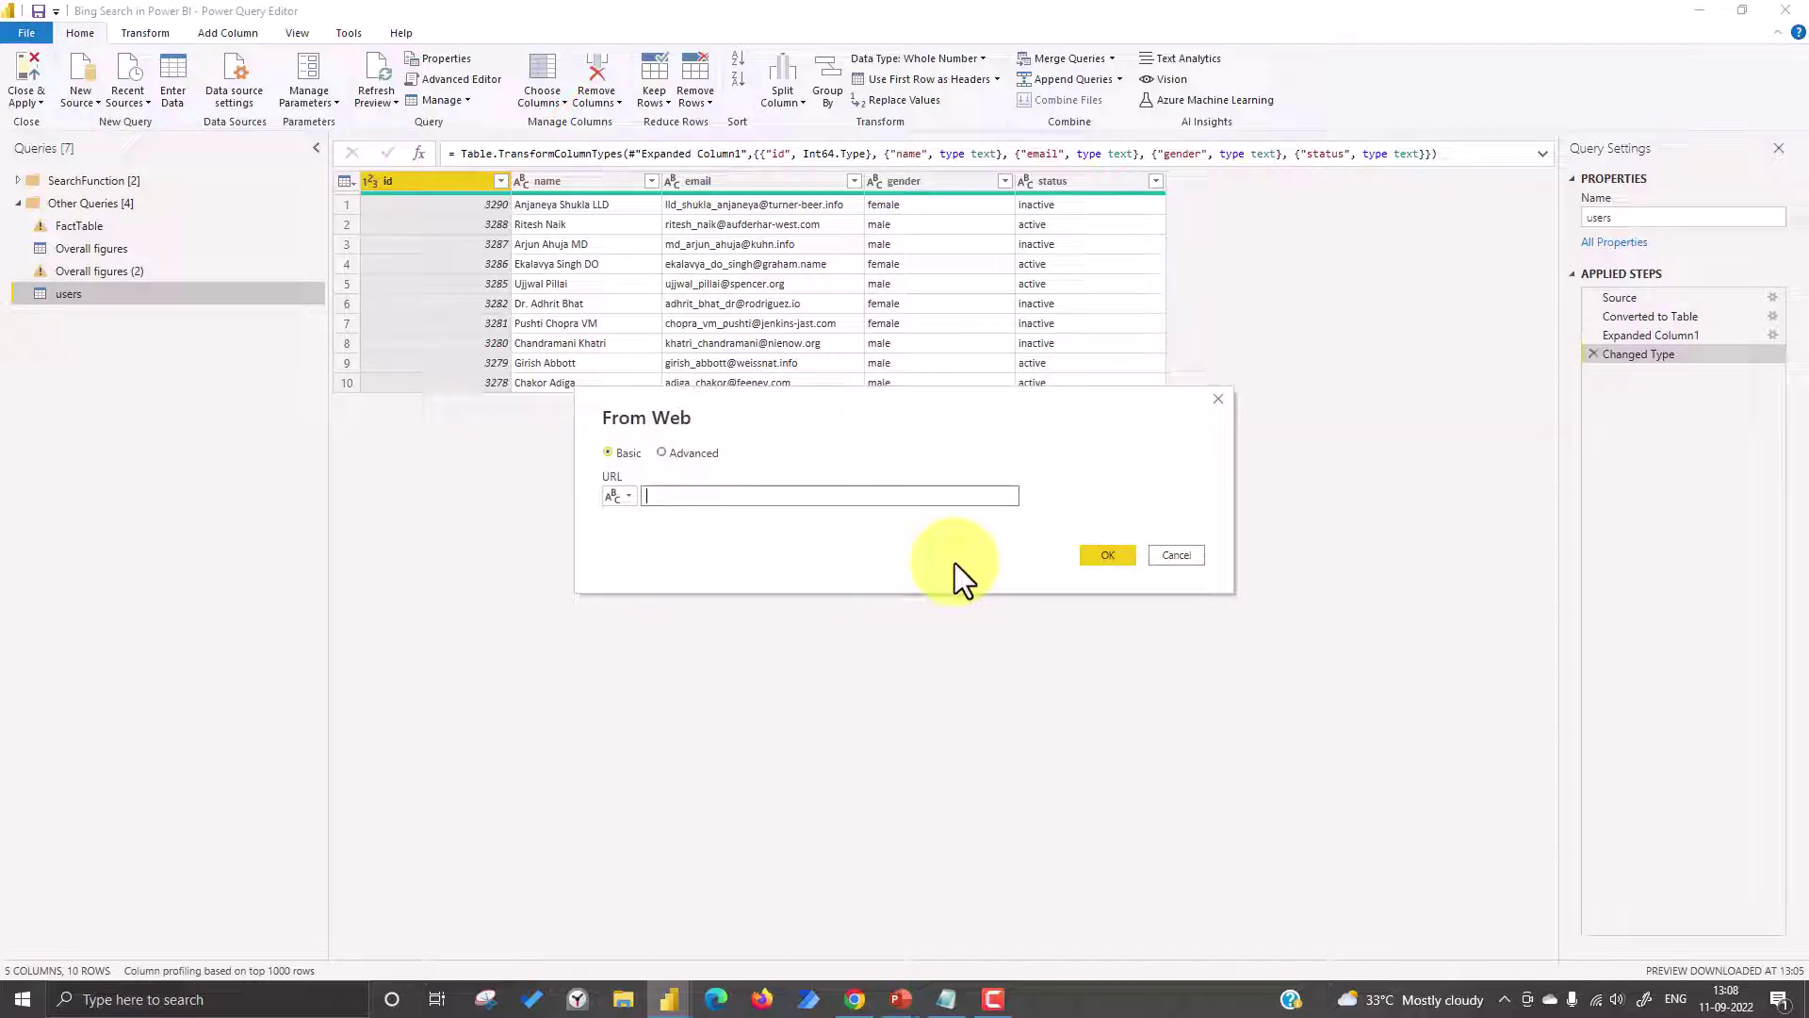
pyautogui.hotkey('ctrl', 'v')
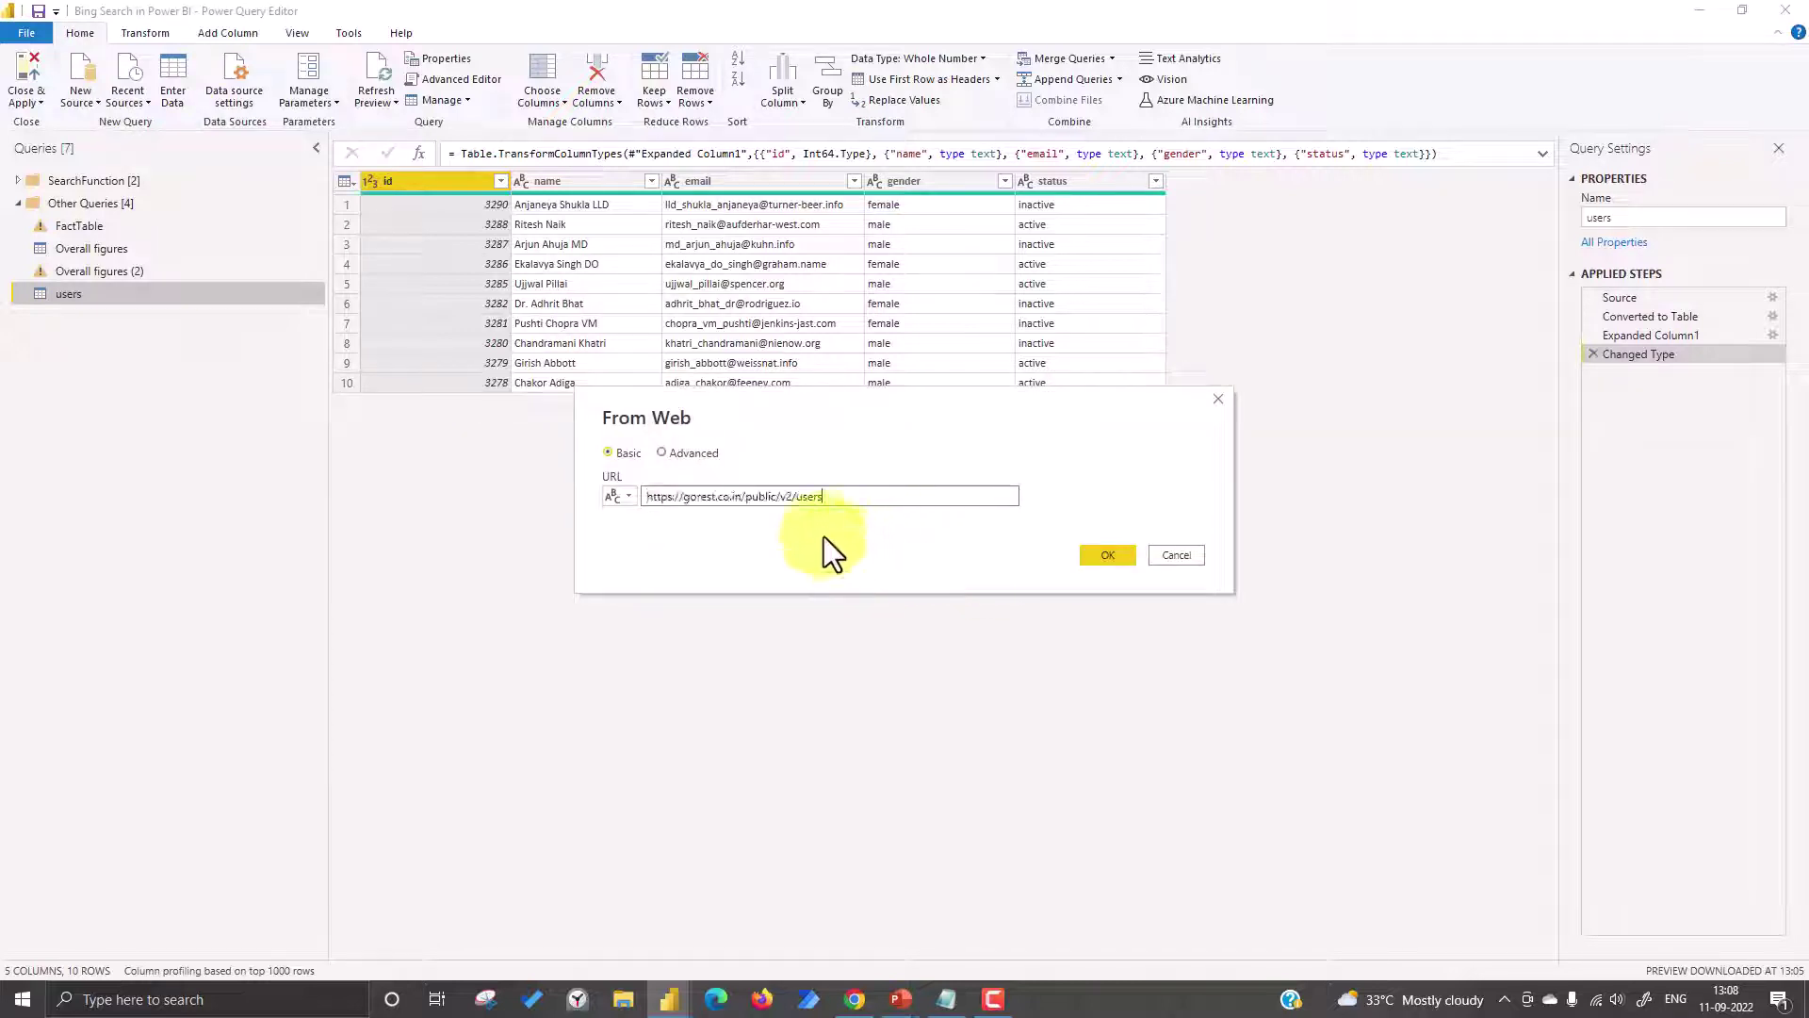
pyautogui.click(694, 452)
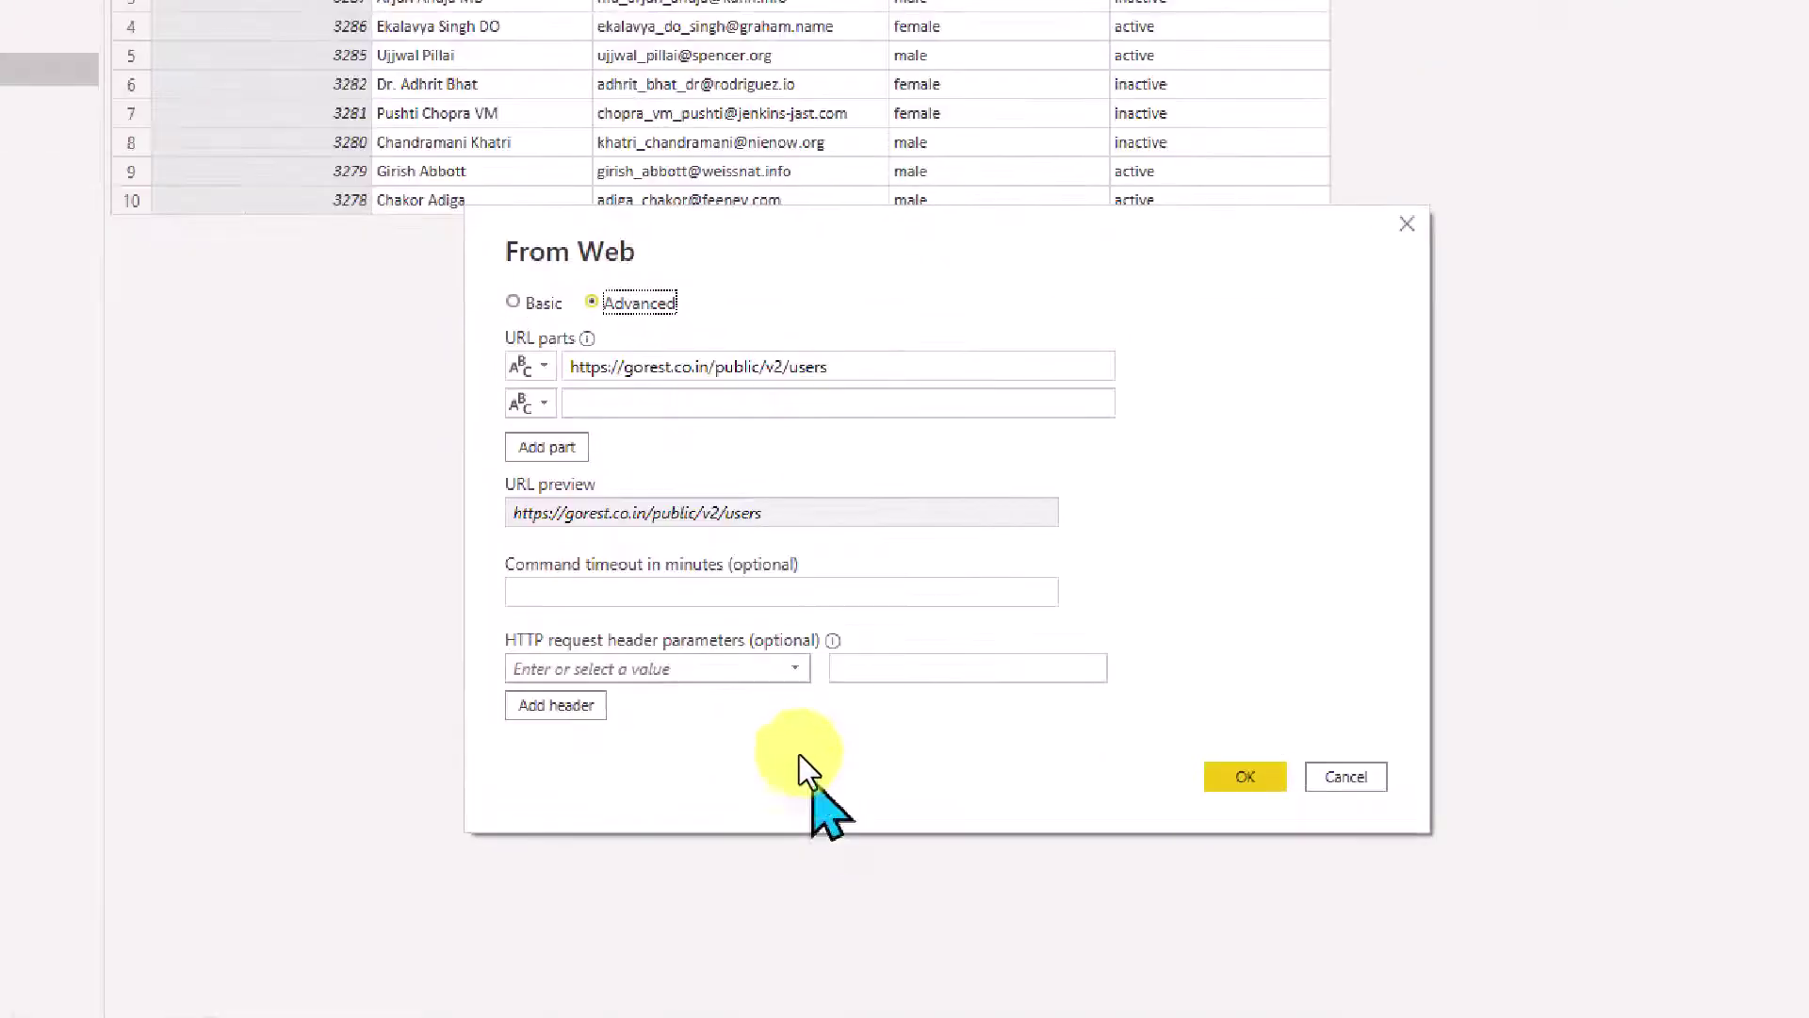
pyautogui.click(794, 668)
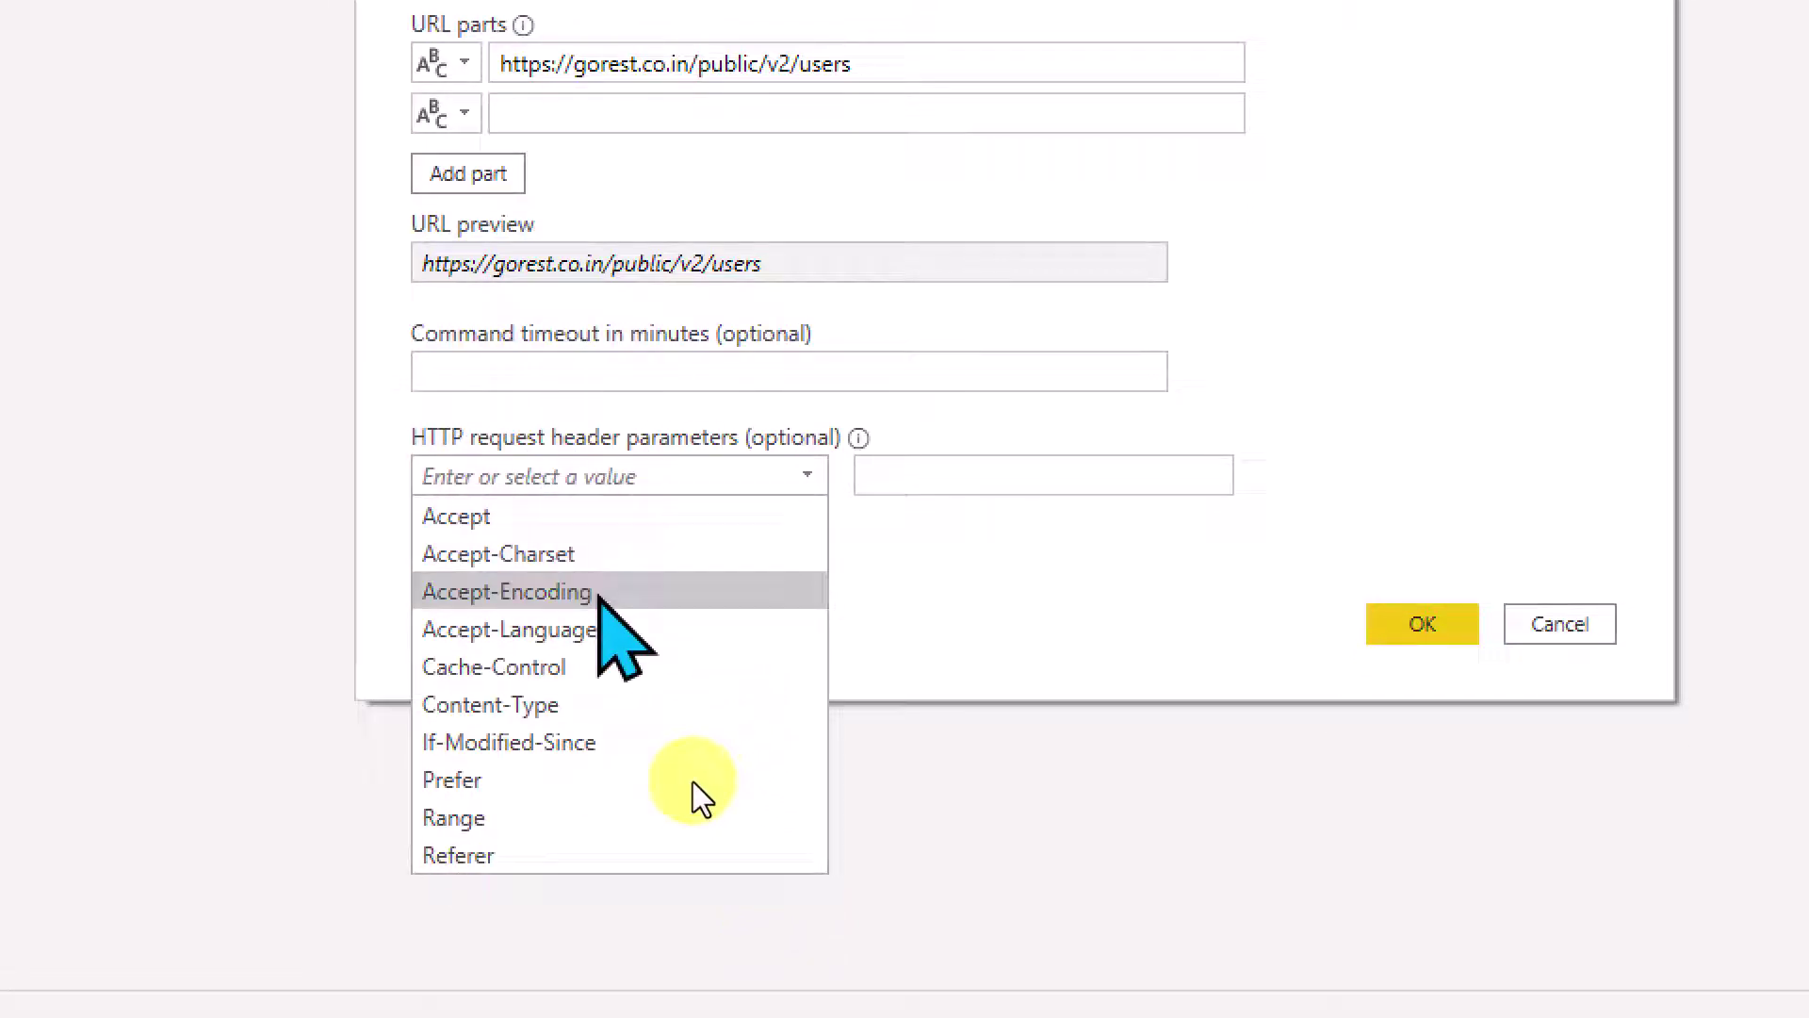
pyautogui.click(556, 476)
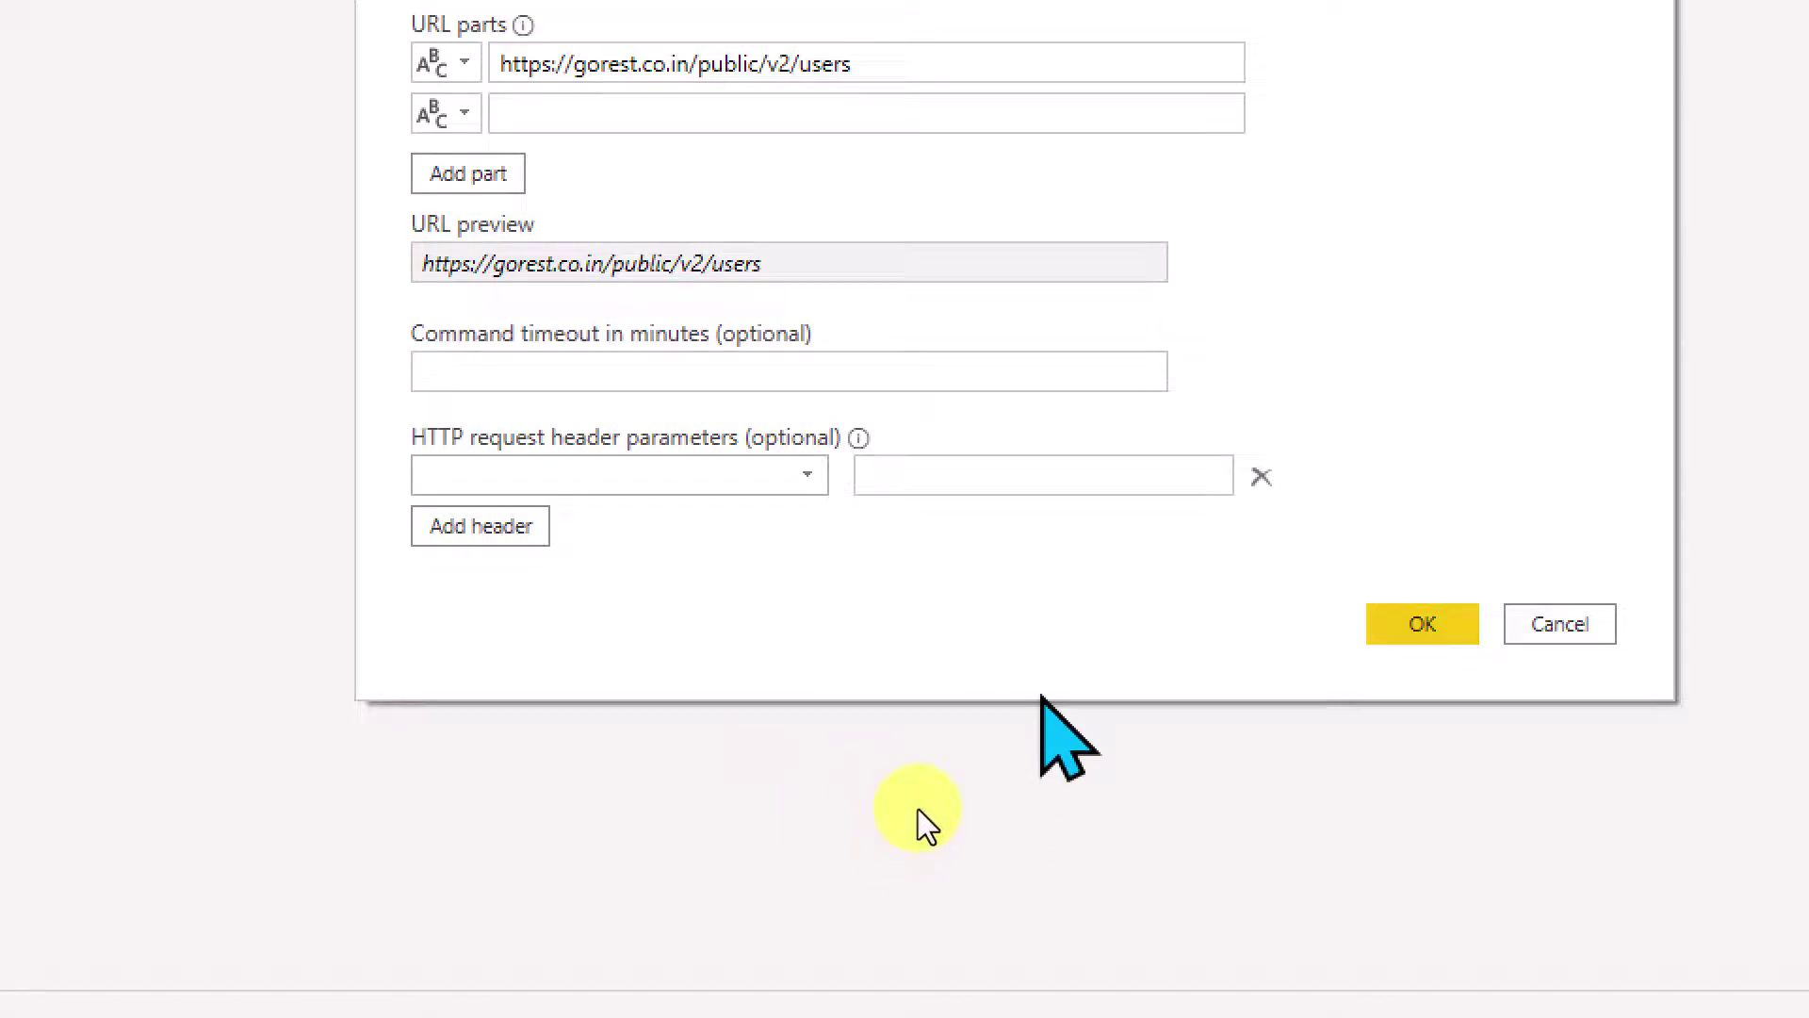
pyautogui.hotkey('alt', 'Tab')
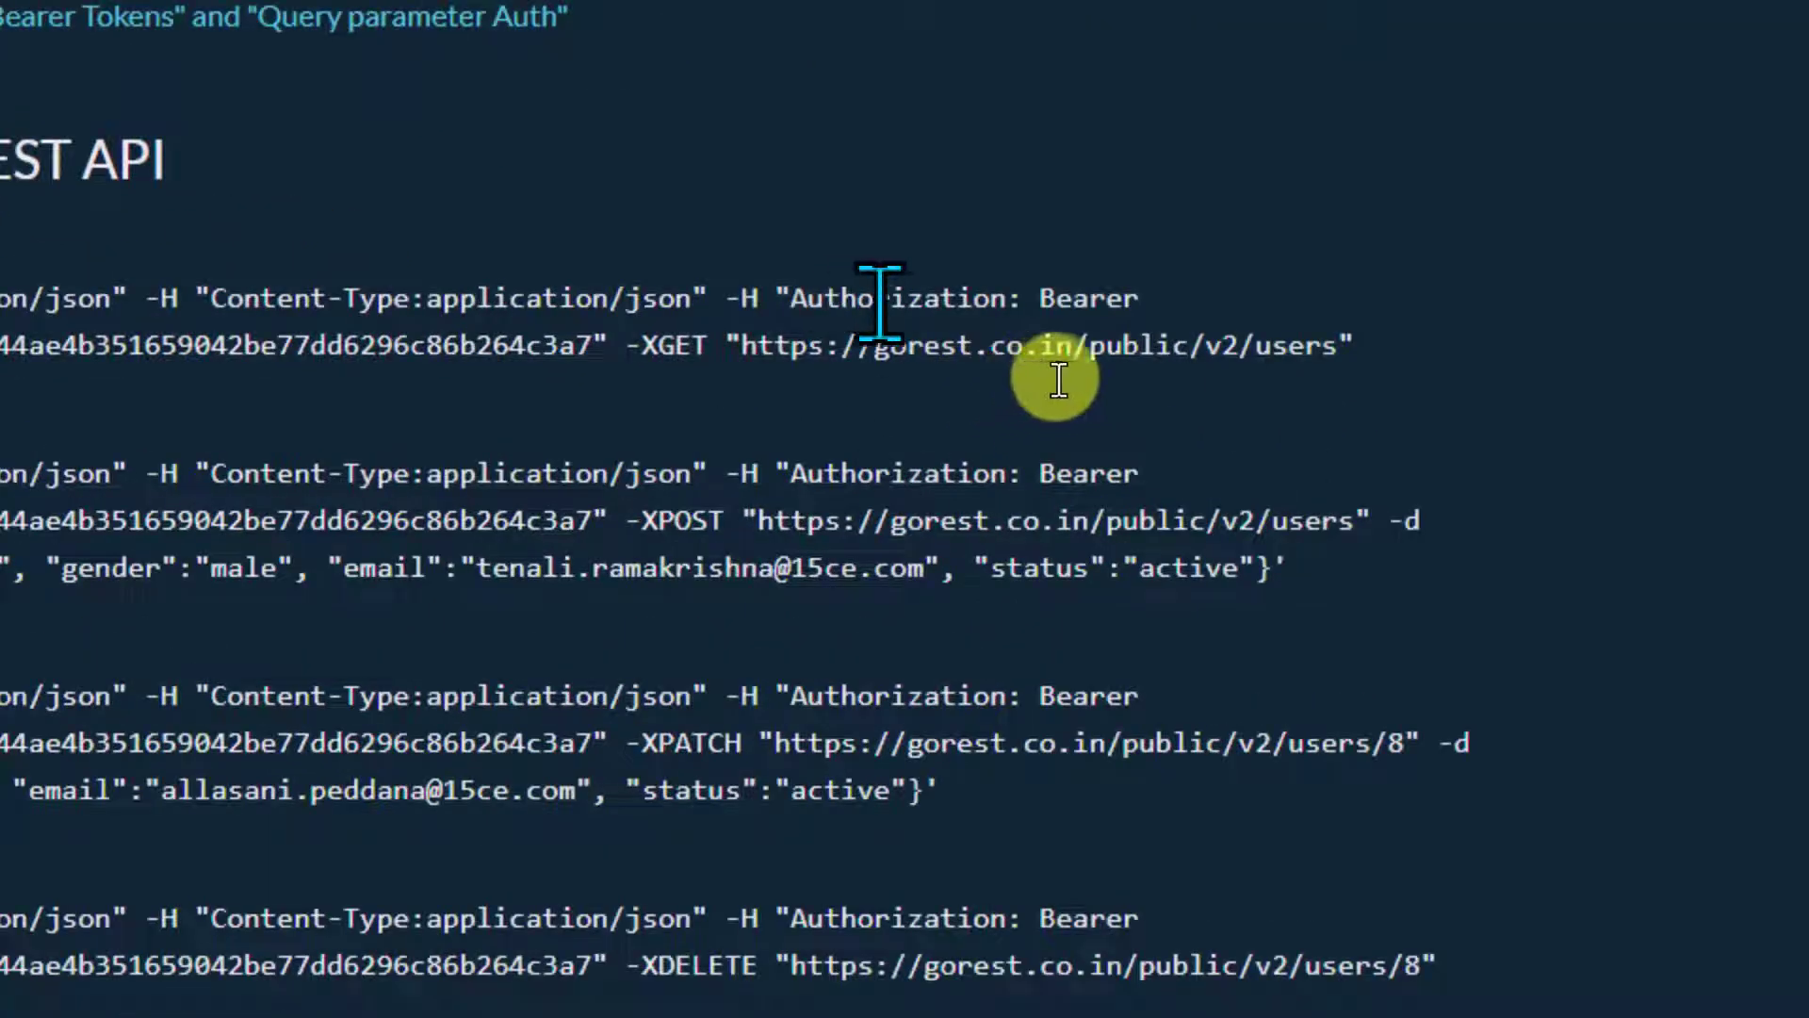
# Select the List users curl command with its Bearer token in the GoREST docs.
pyautogui.tripleClick(1138, 377)
pyautogui.moveTo(1037, 376); pyautogui.dragTo(606, 364)
pyautogui.moveTo(369, 366); pyautogui.dragTo(493, 394)
pyautogui.click(493, 394)
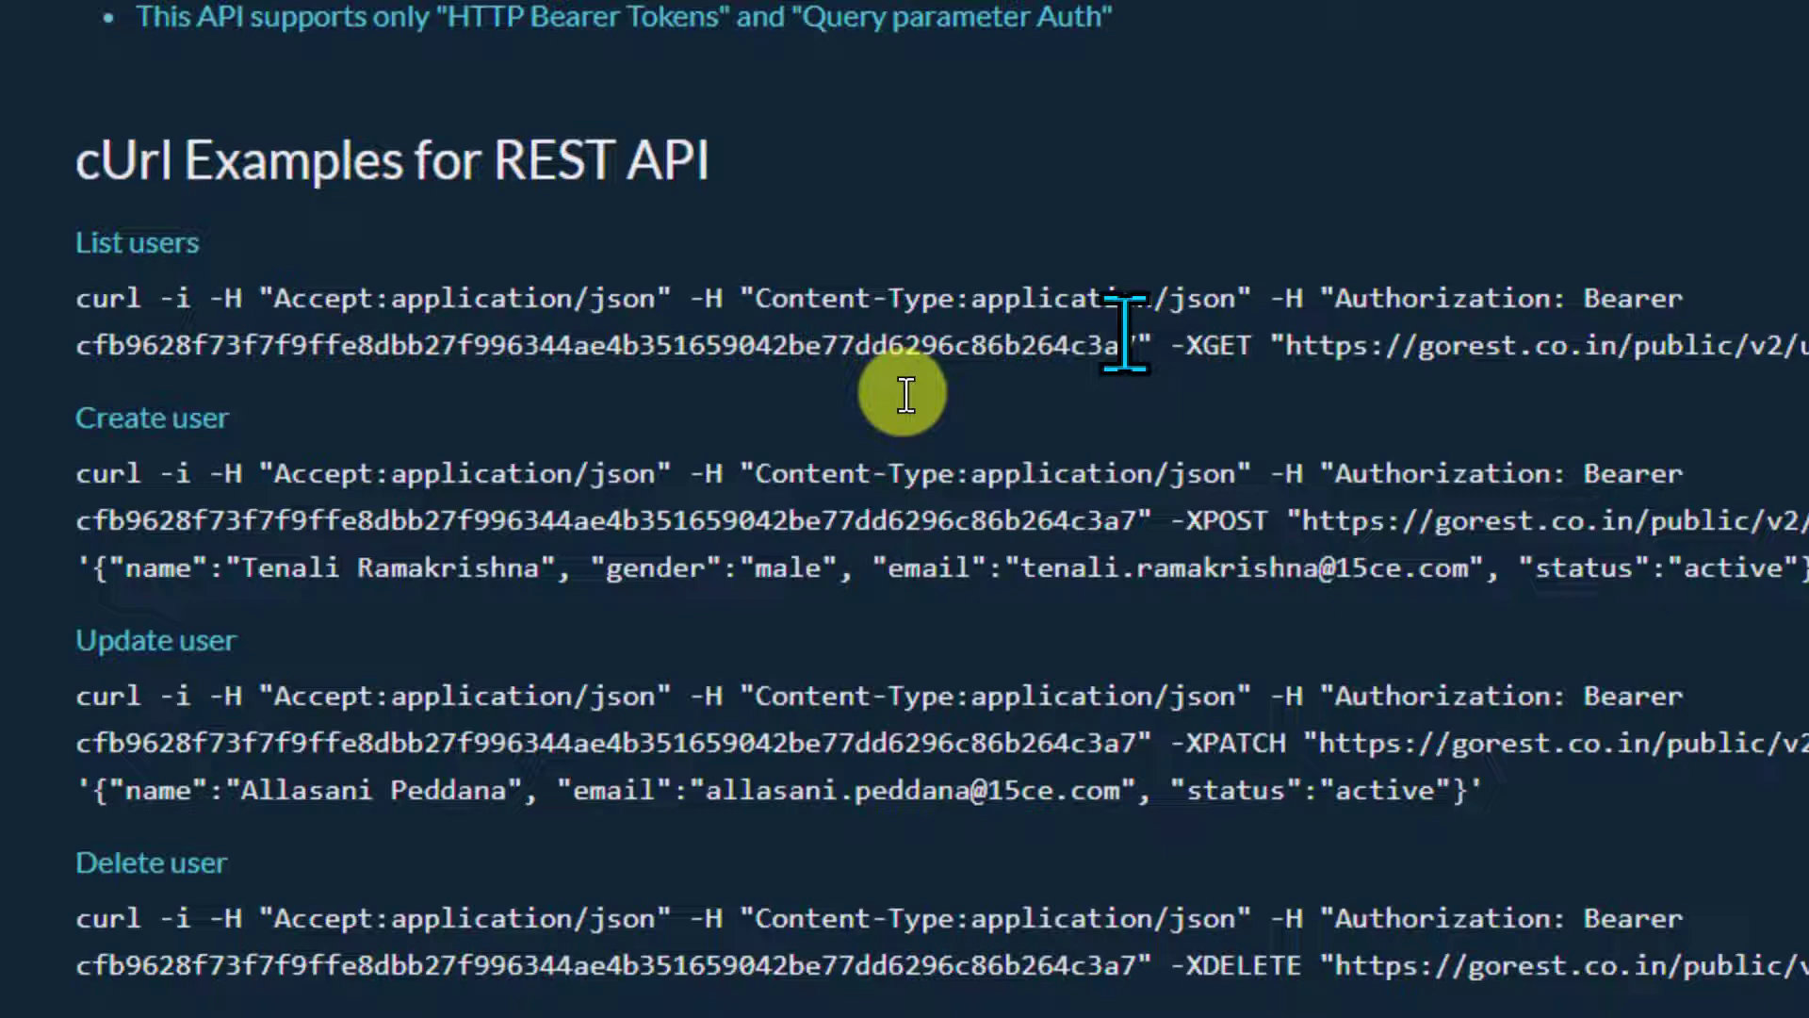
# Copy the Bearer token from Notepad and go back to the From Web dialog.
pyautogui.hotkey('alt', 'Tab')
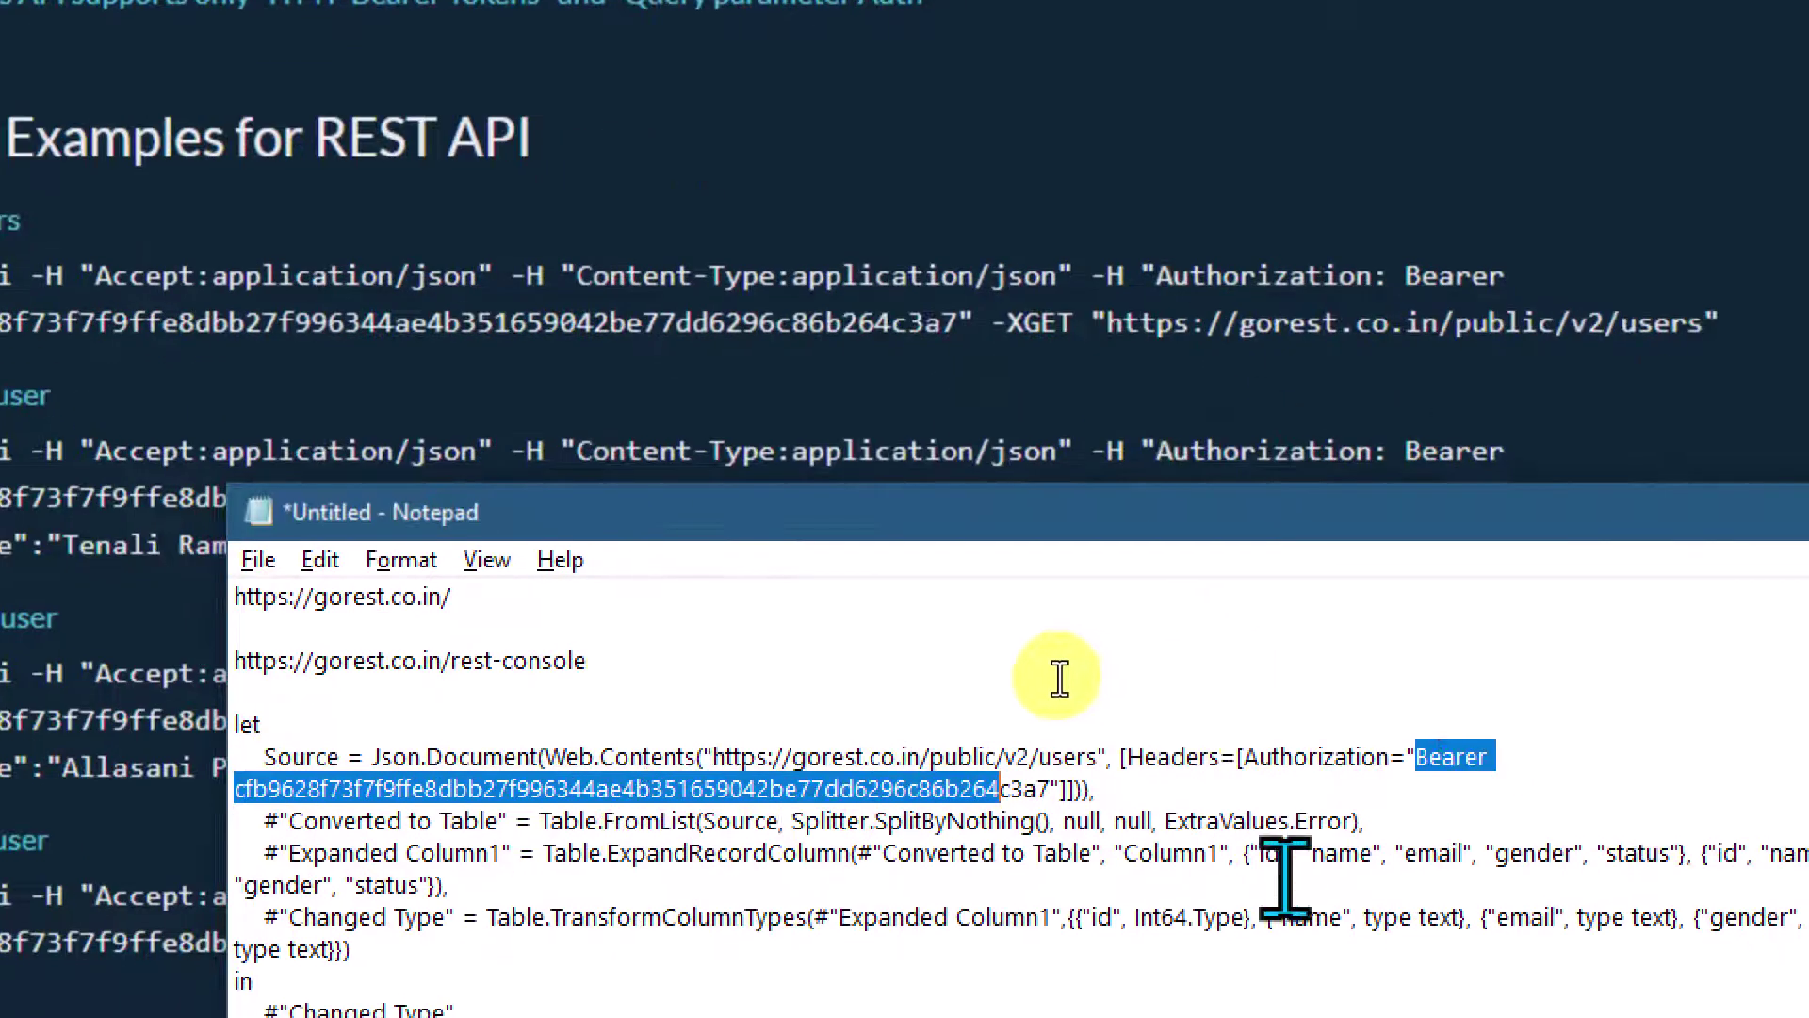
pyautogui.hotkey('shift', 'Right')
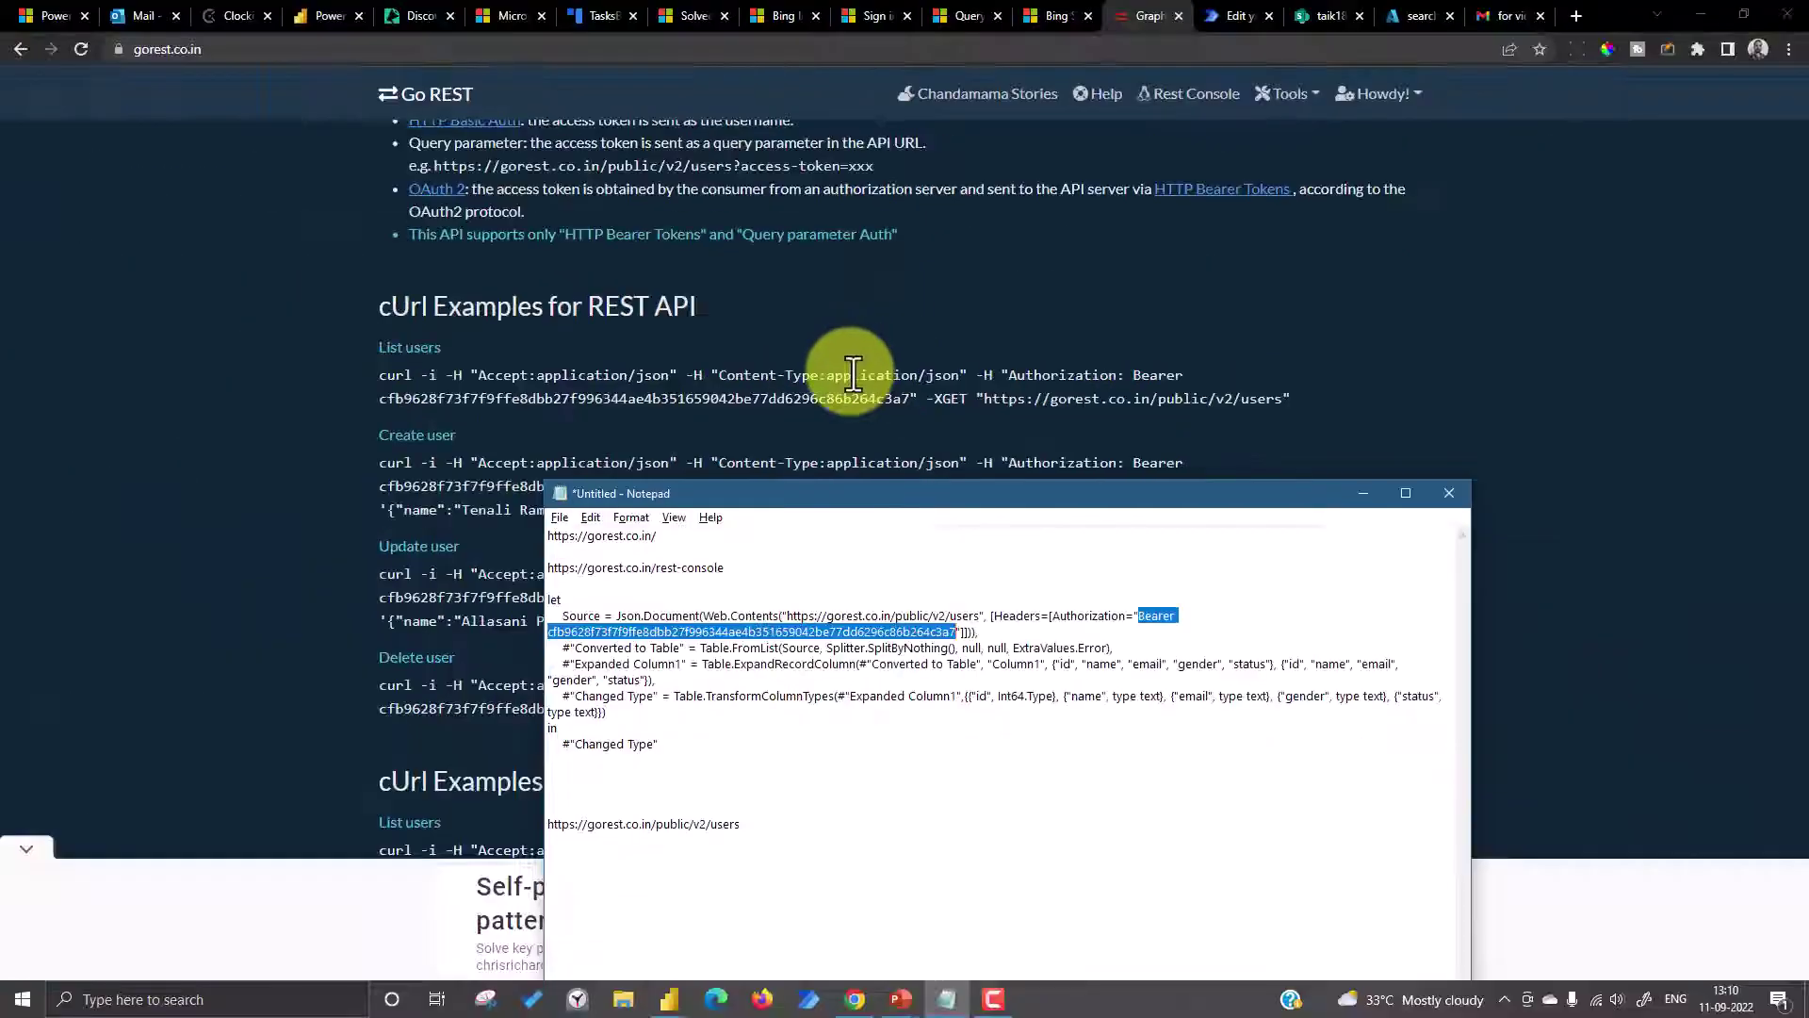
pyautogui.tripleClick(852, 374)
pyautogui.hotkey('alt', 'Tab')
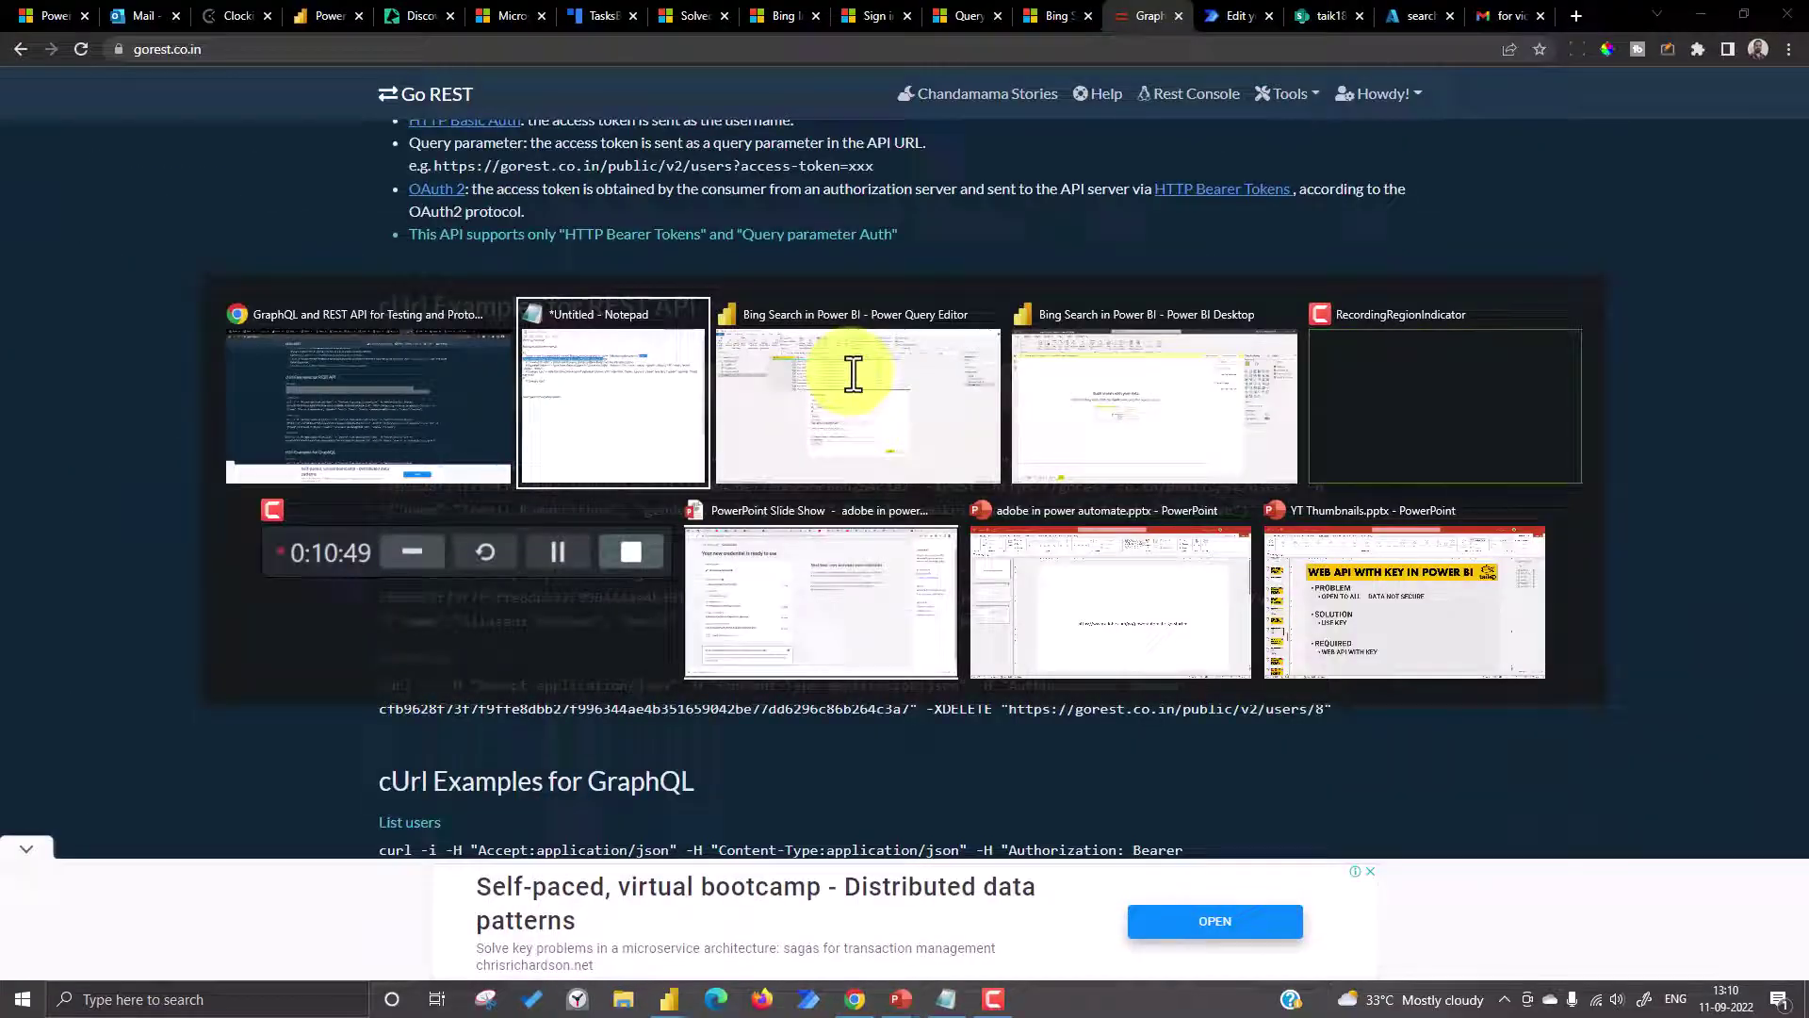
pyautogui.click(853, 374)
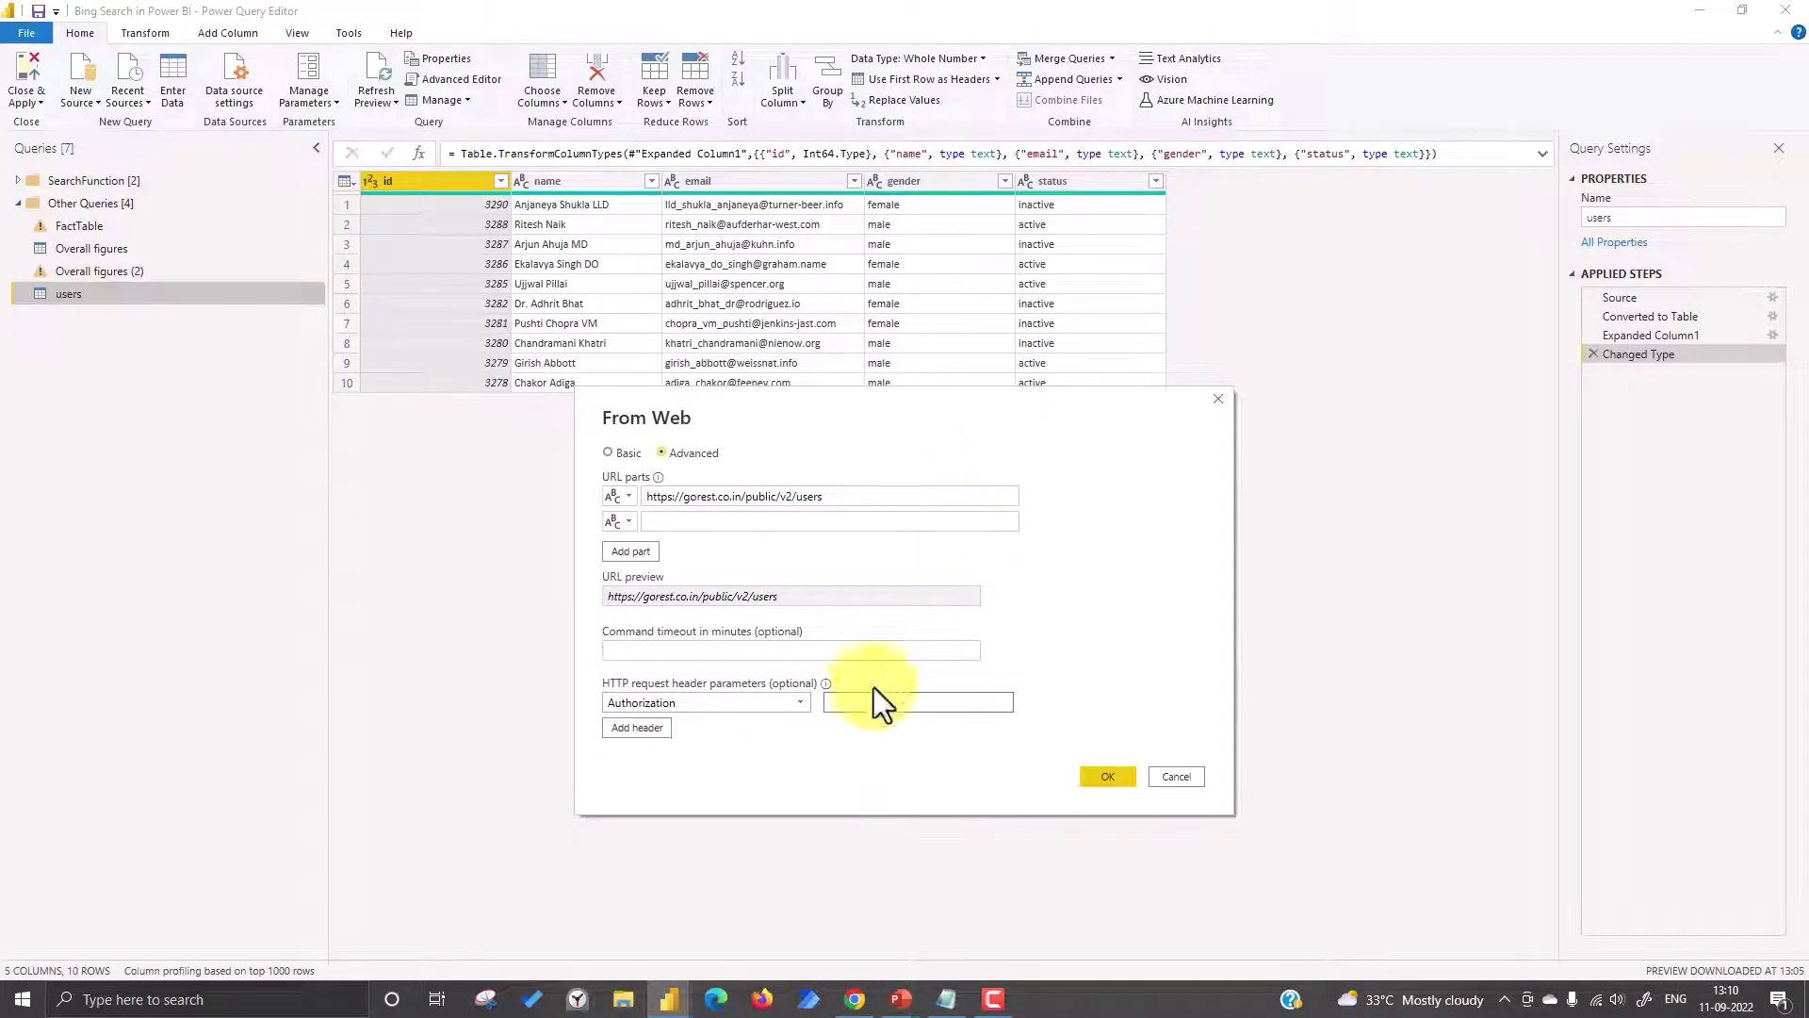
# Paste the Bearer token as the Authorization header value and submit the web source.
pyautogui.hotkey('ctrl', 'v')
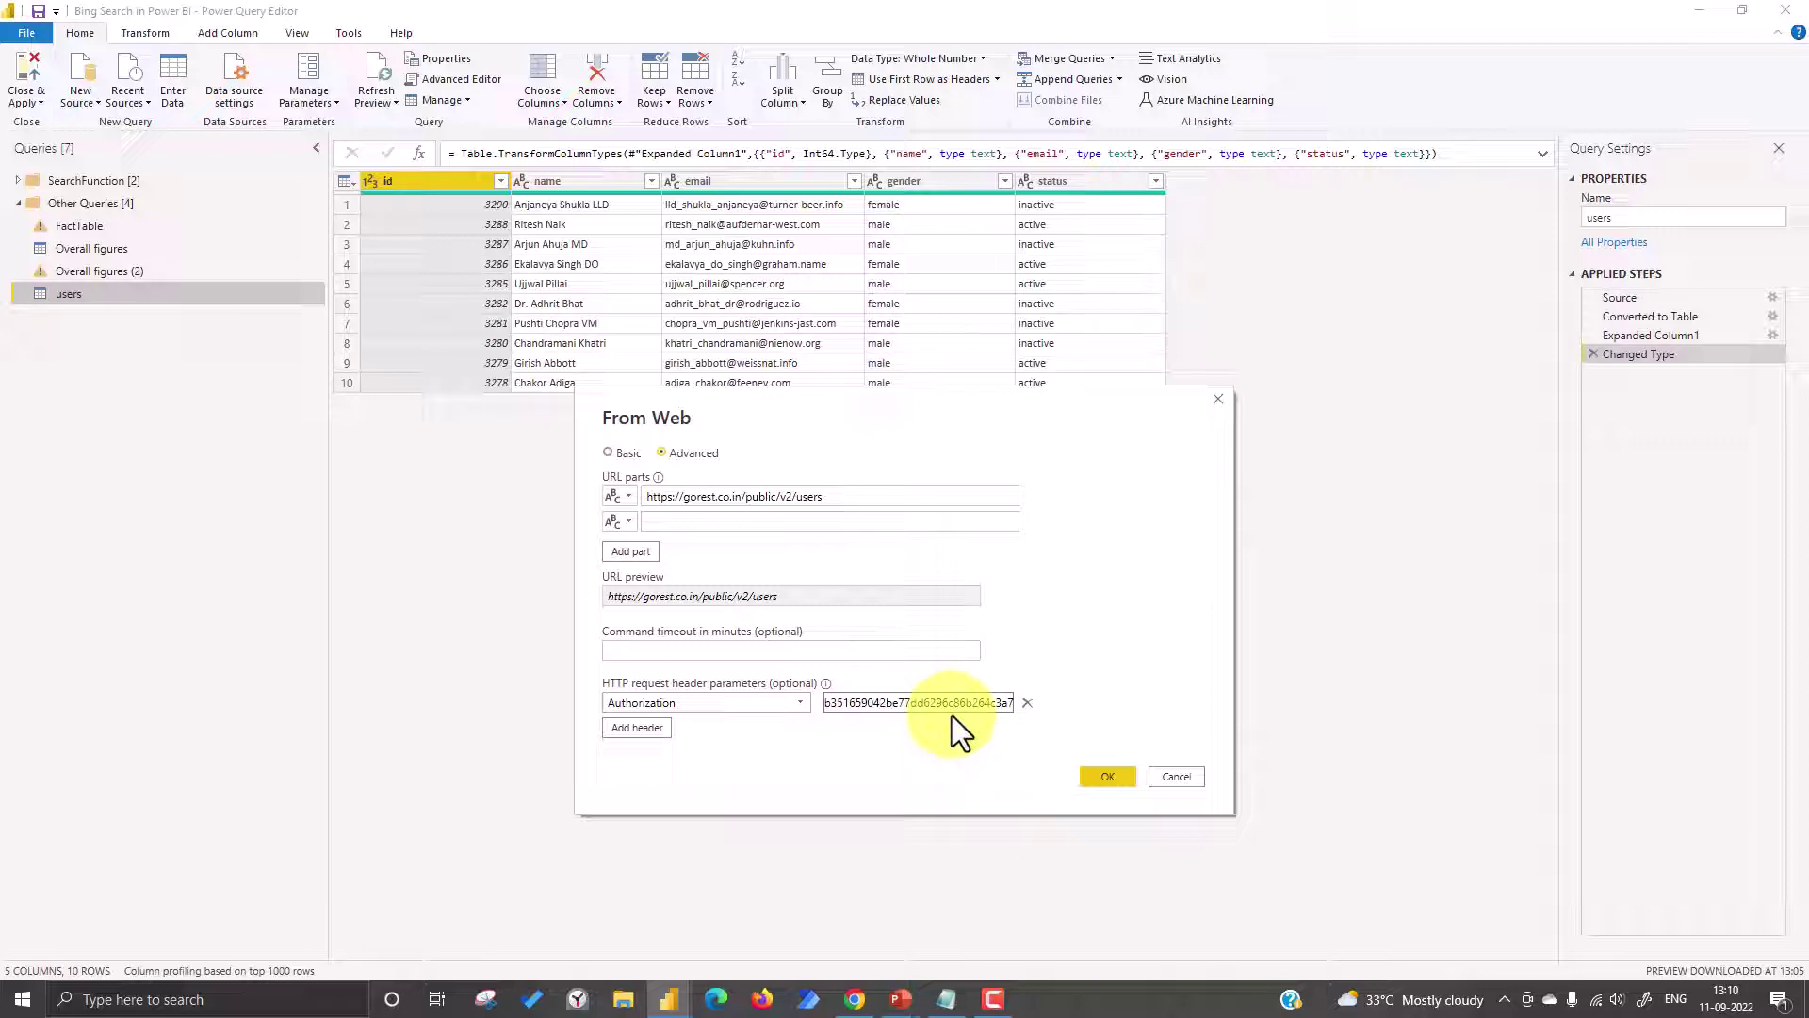
pyautogui.press('Home')
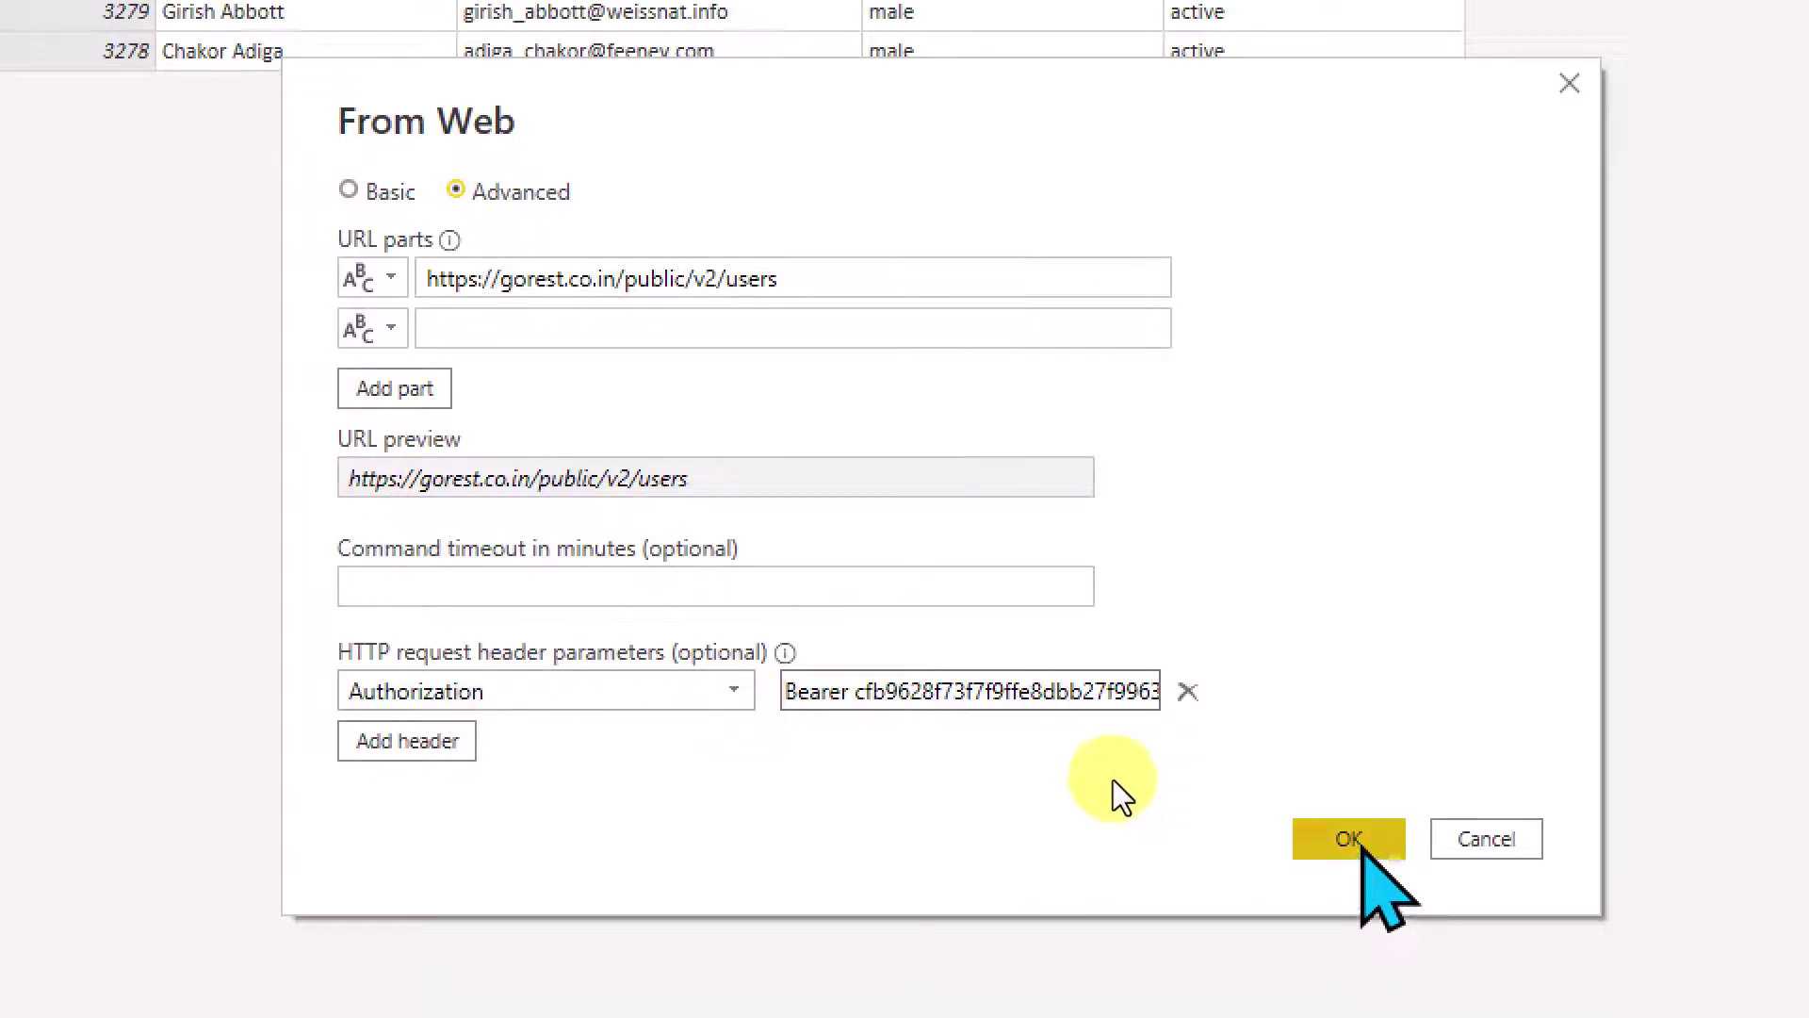
pyautogui.press('Return')
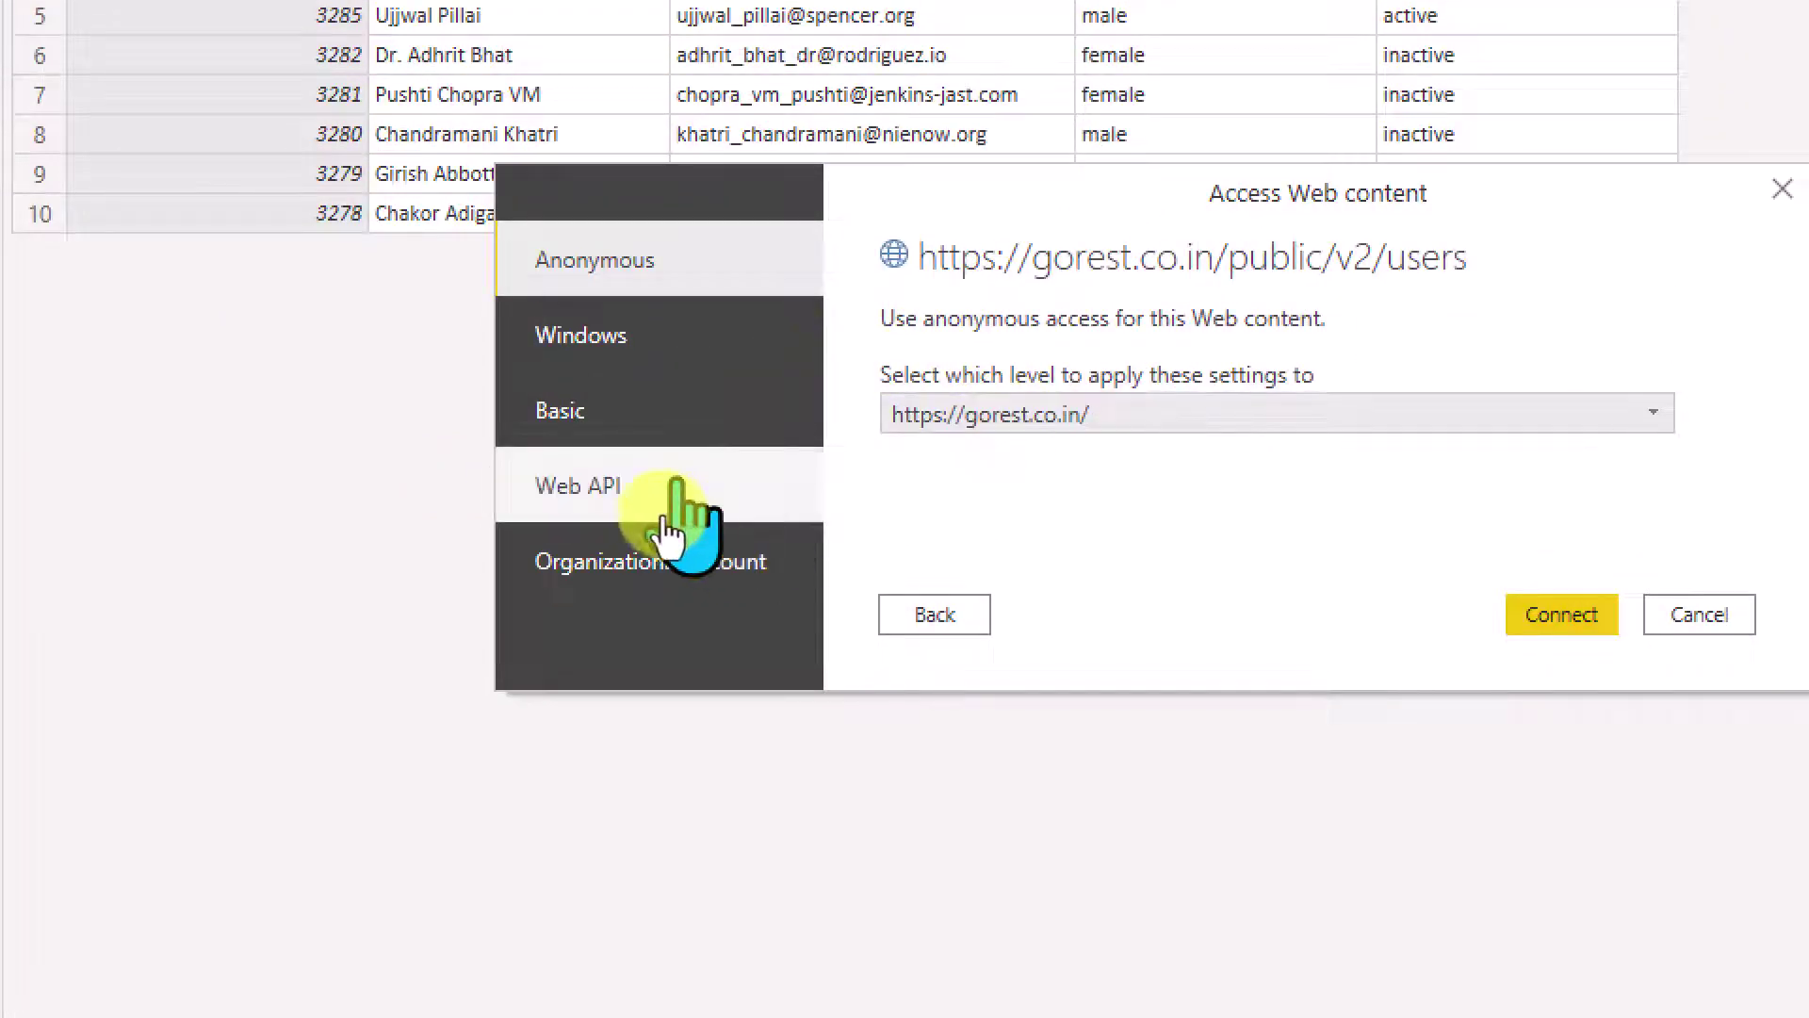
# Choose Web API credentials with the Bearer token as the Key, then open the level list.
pyautogui.click(635, 513)
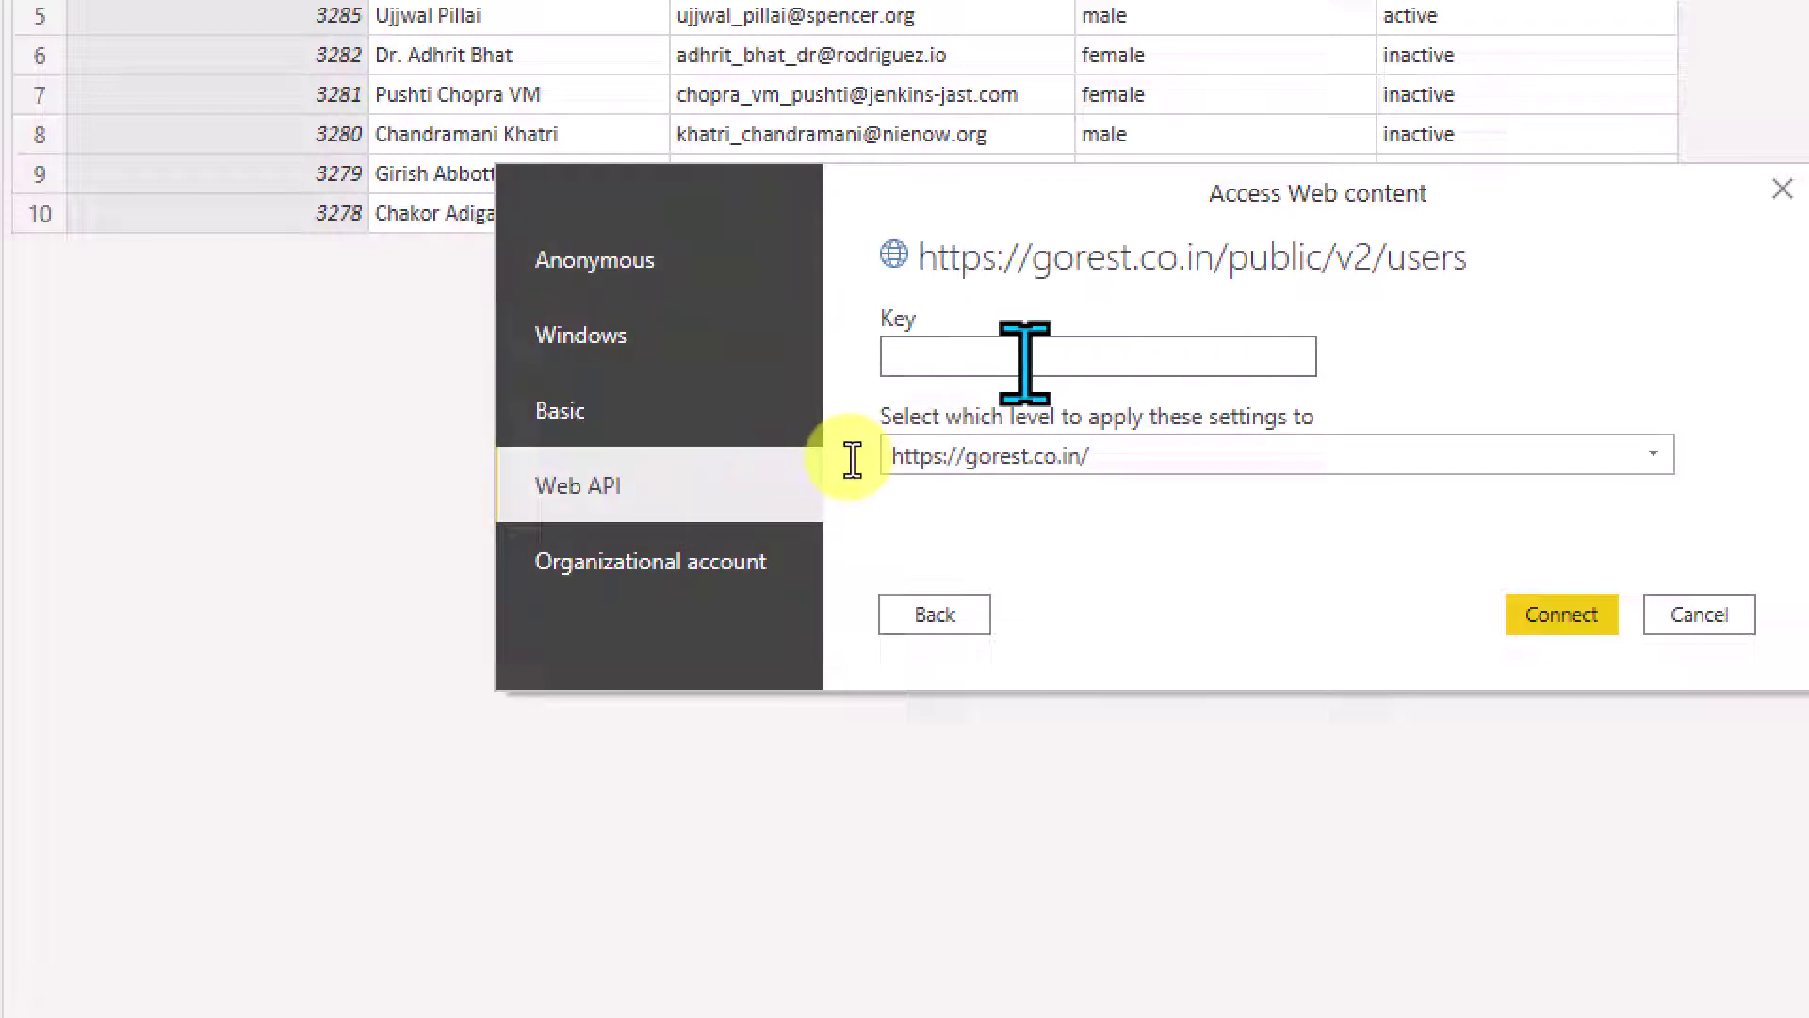
pyautogui.hotkey('ctrl', 'v')
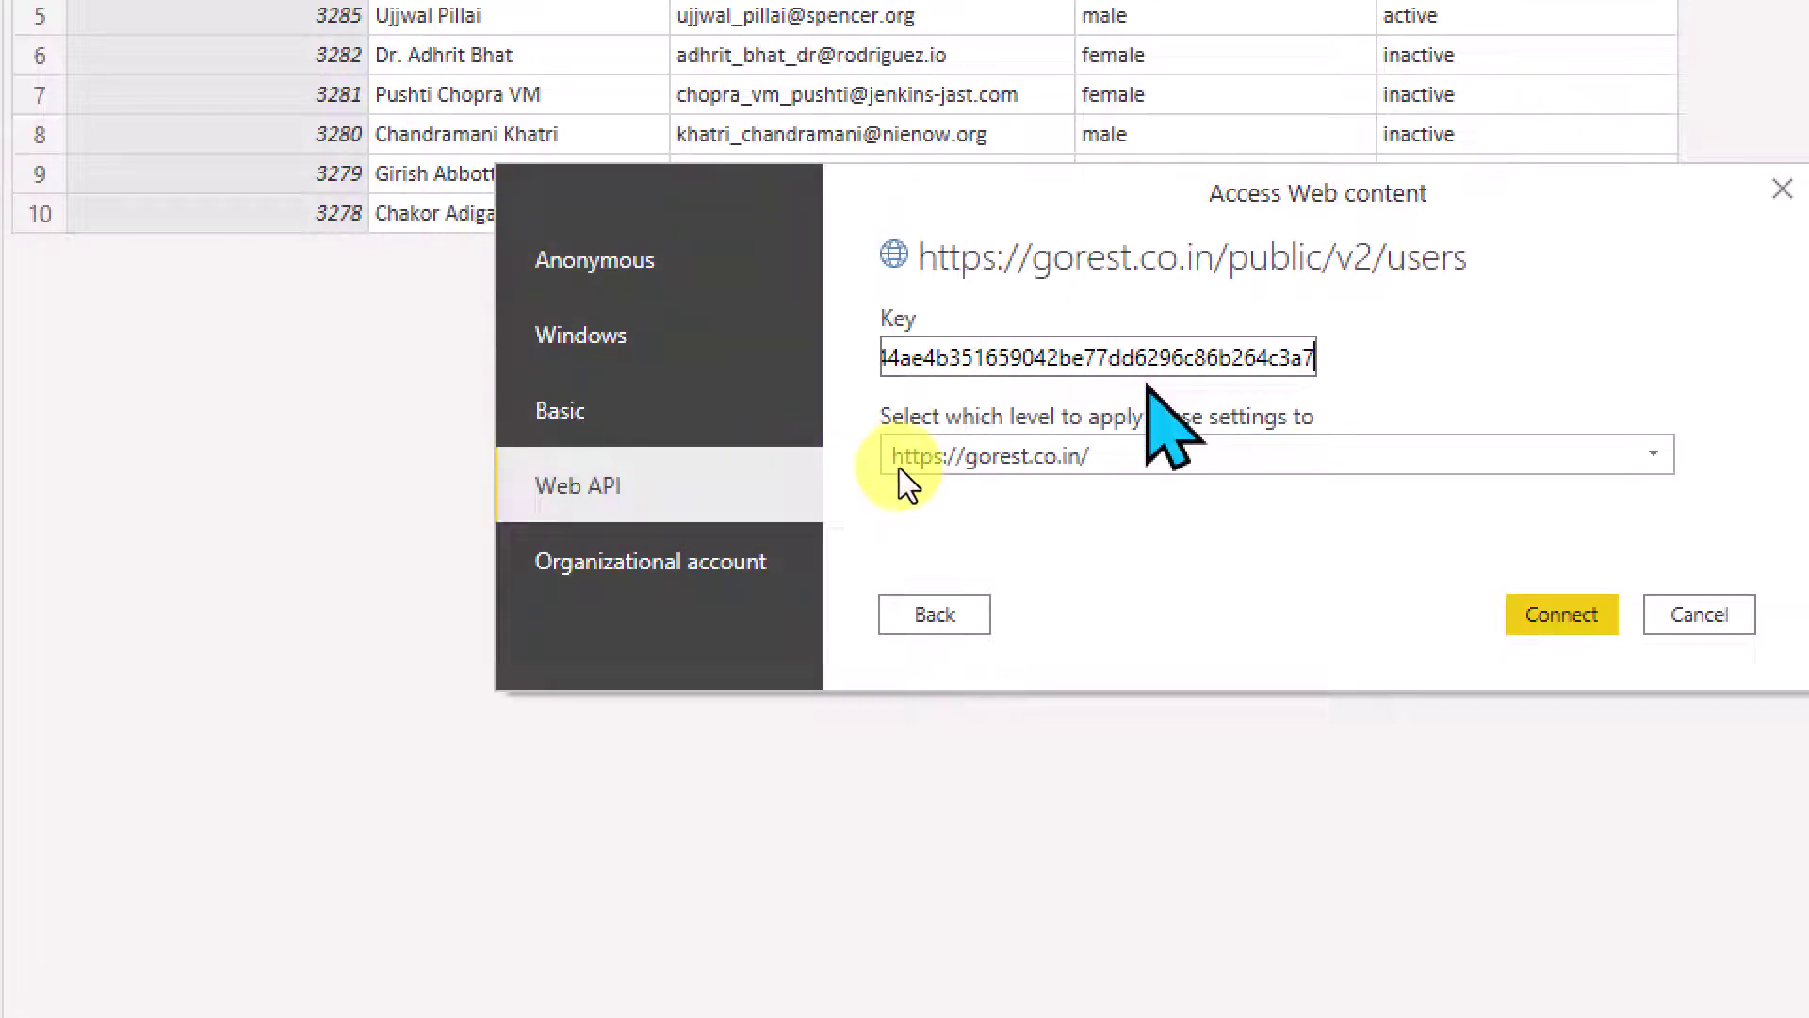
pyautogui.press('Home')
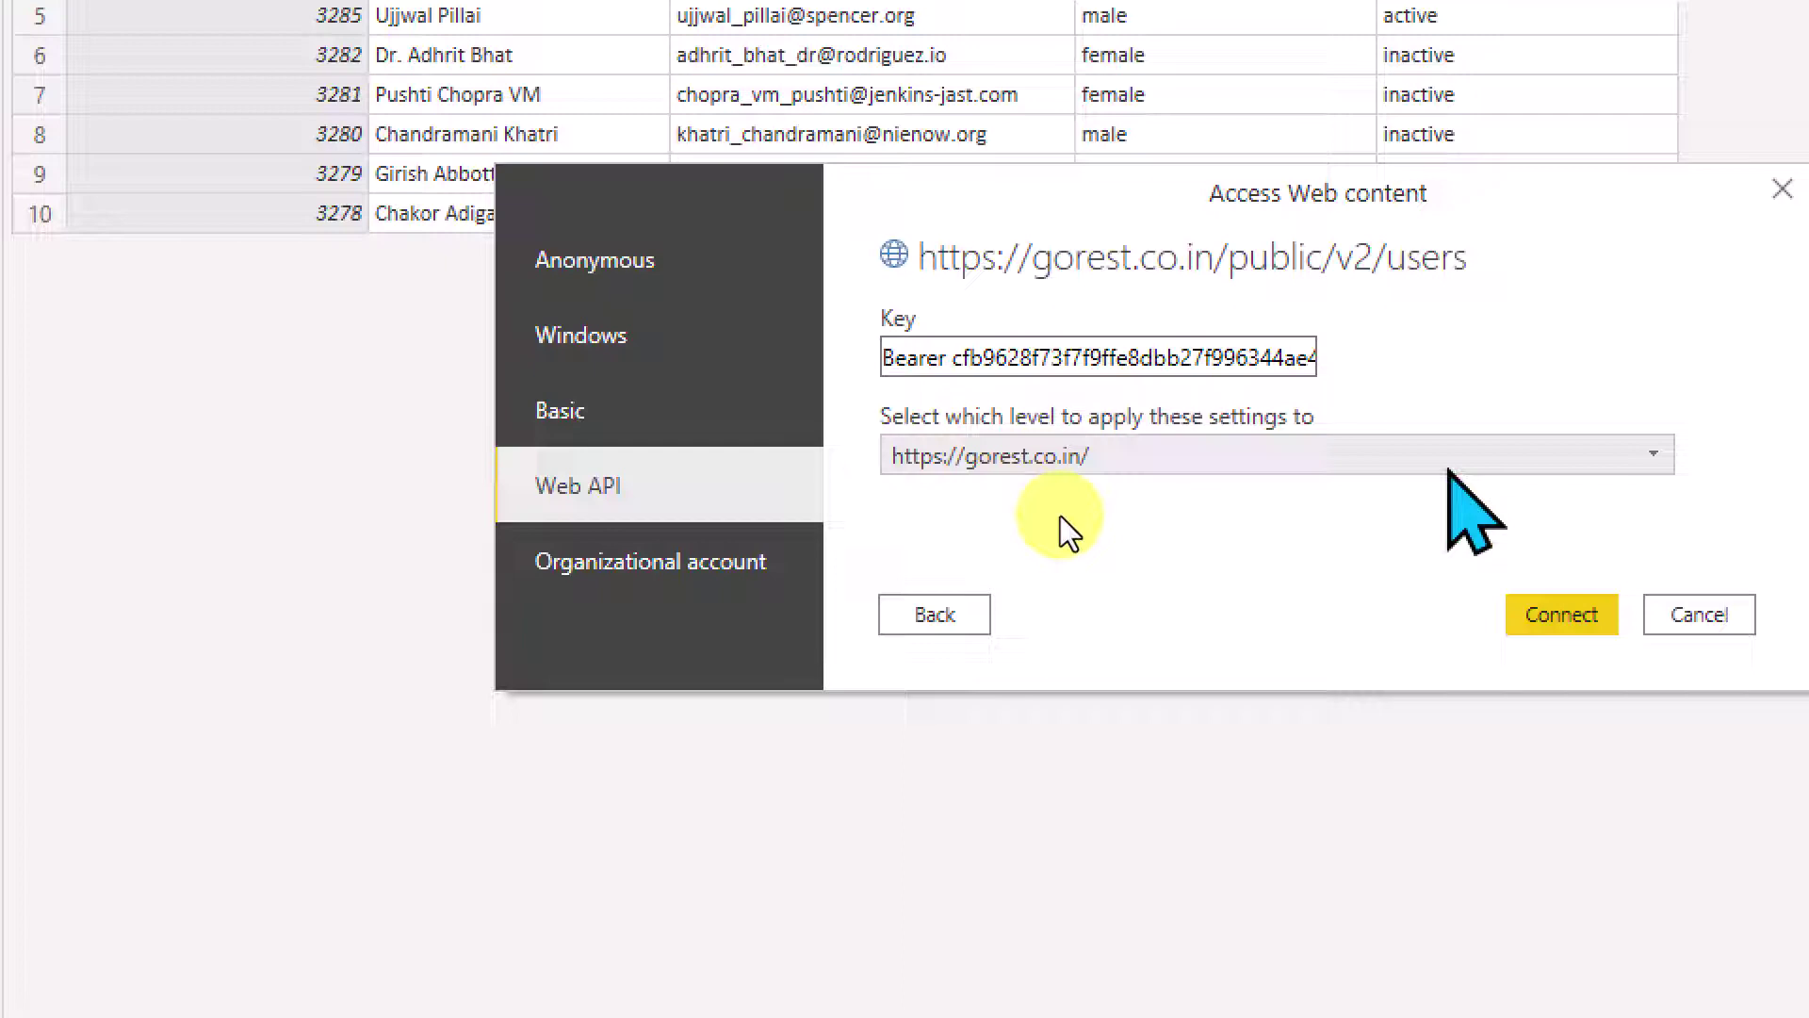
pyautogui.click(988, 457)
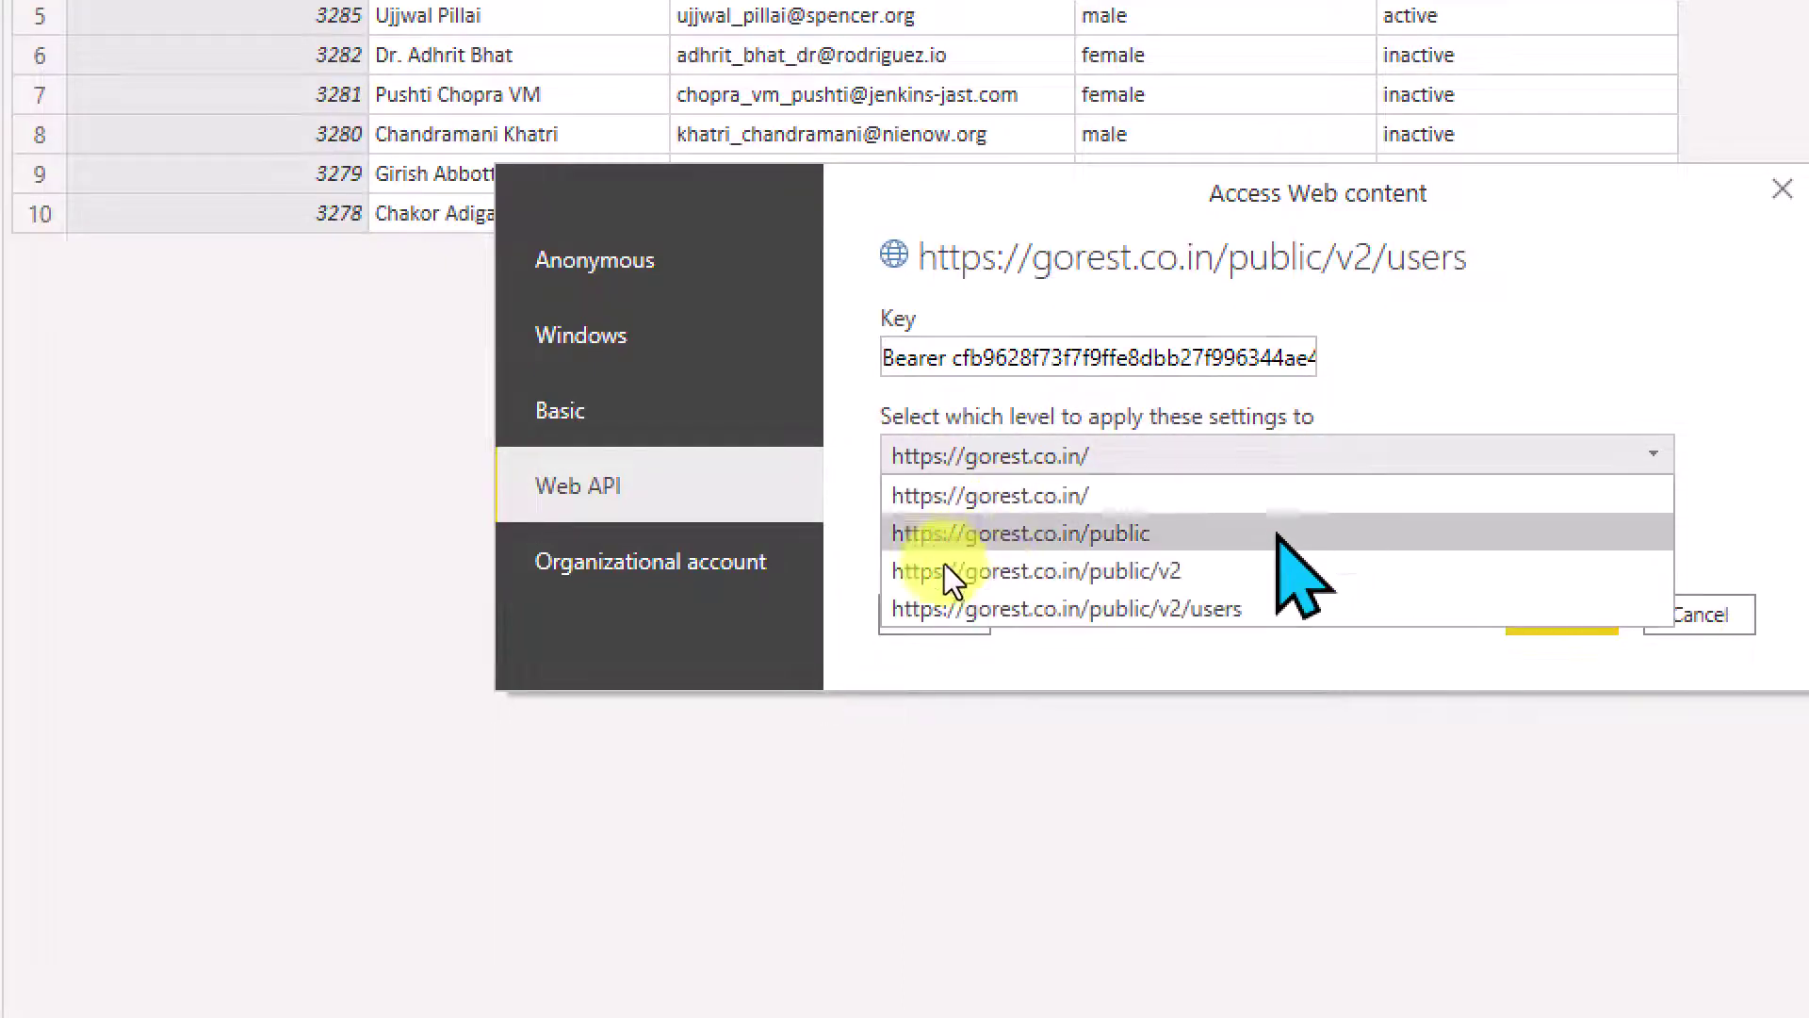